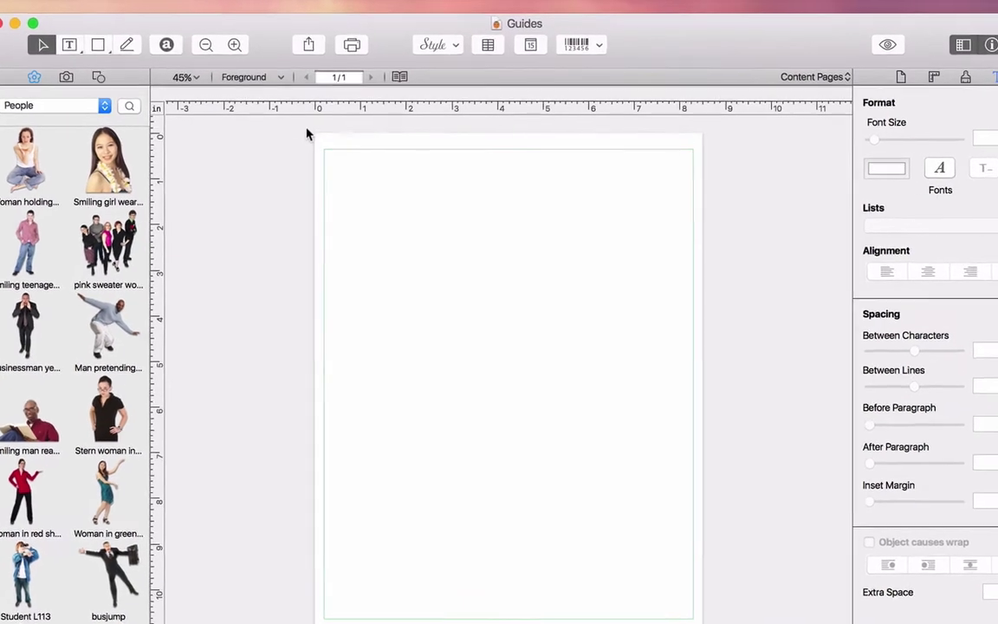
- Drag guides out to 0.895 in from the top and about 0.6 in from the left
drag(306, 116, 325, 203)
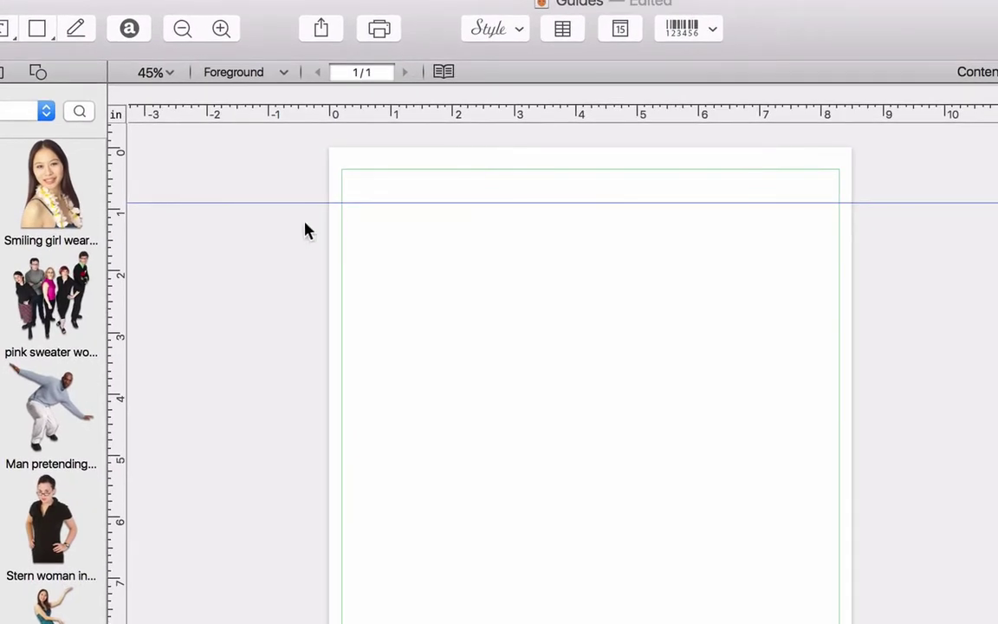
drag(122, 338, 370, 247)
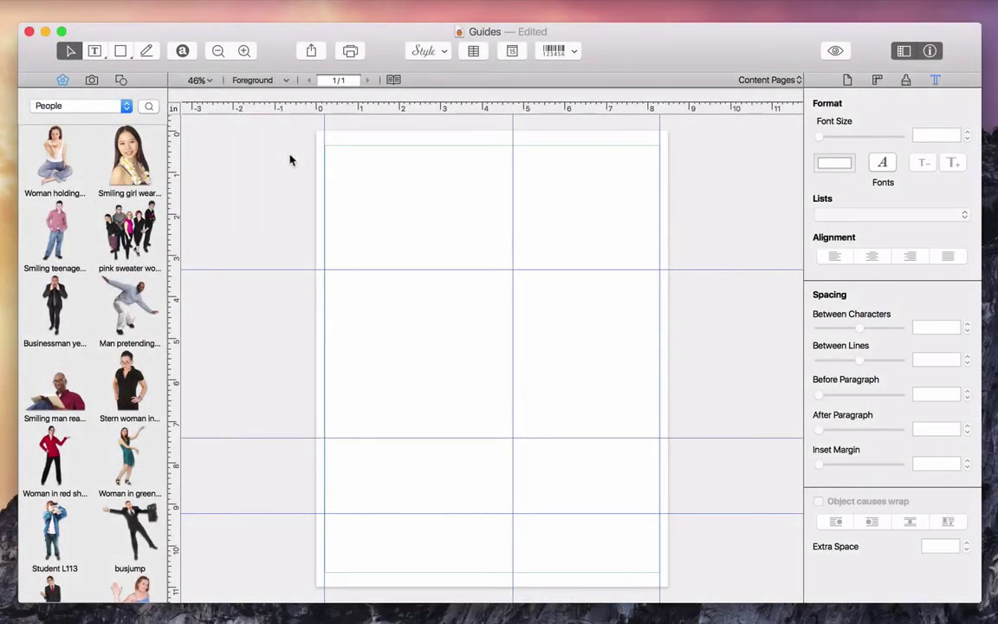
- Switch the working layer from Foreground to Background in the toolbar layer list
click(285, 79)
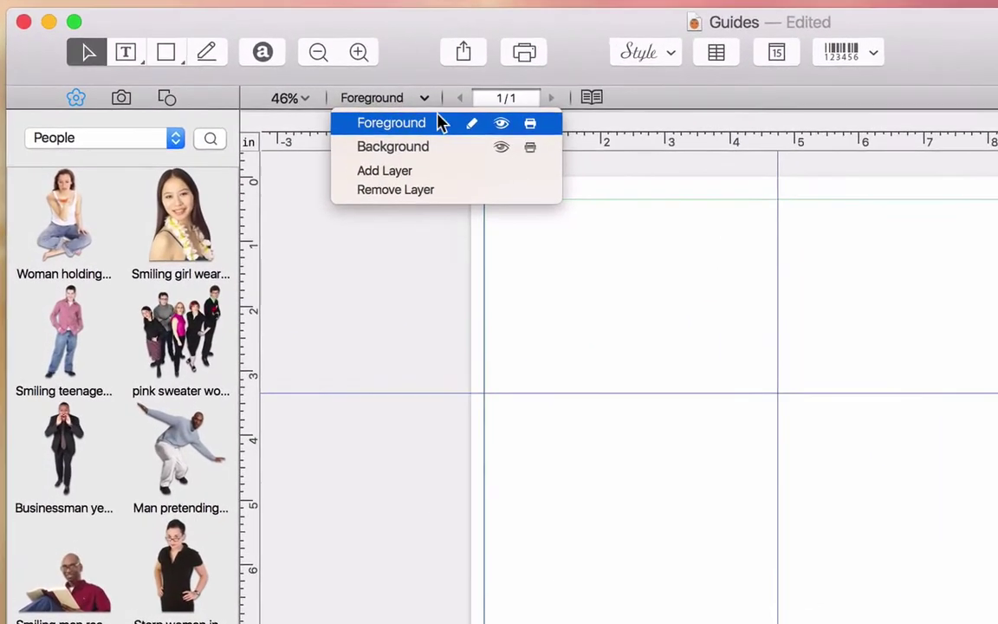
click(437, 151)
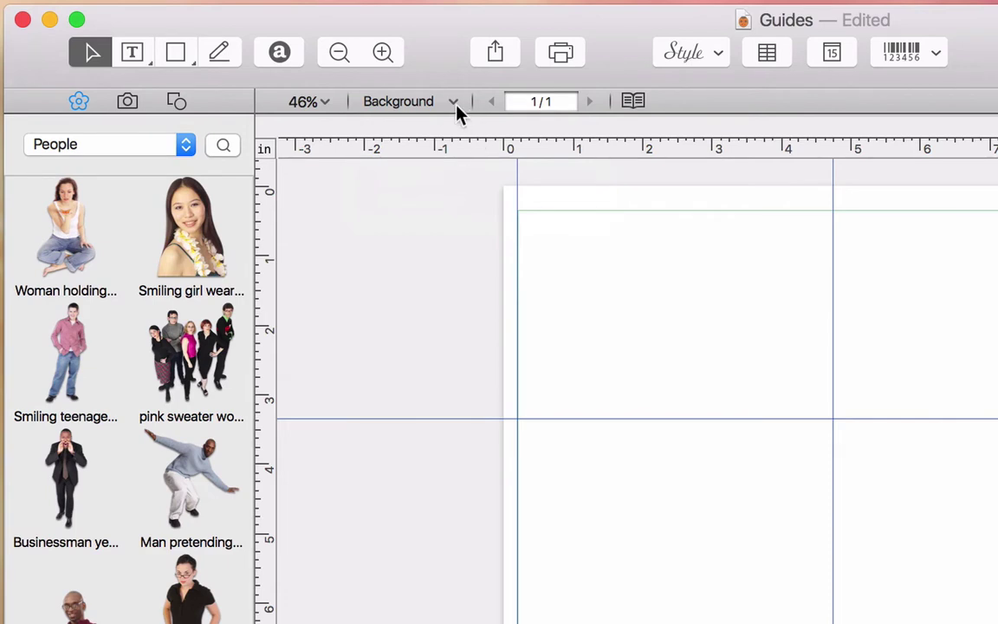
click(459, 108)
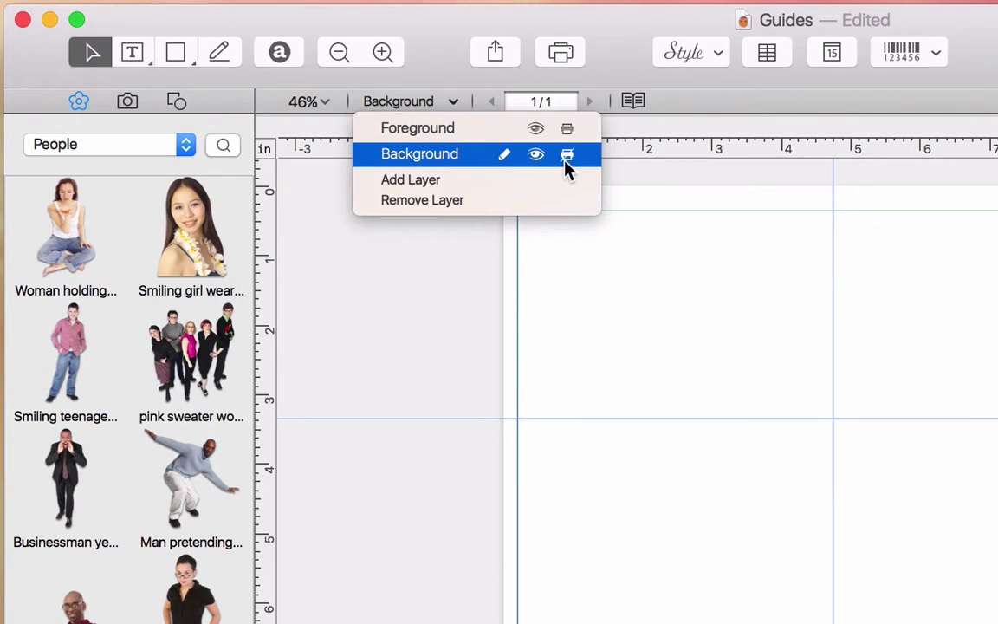
click(635, 249)
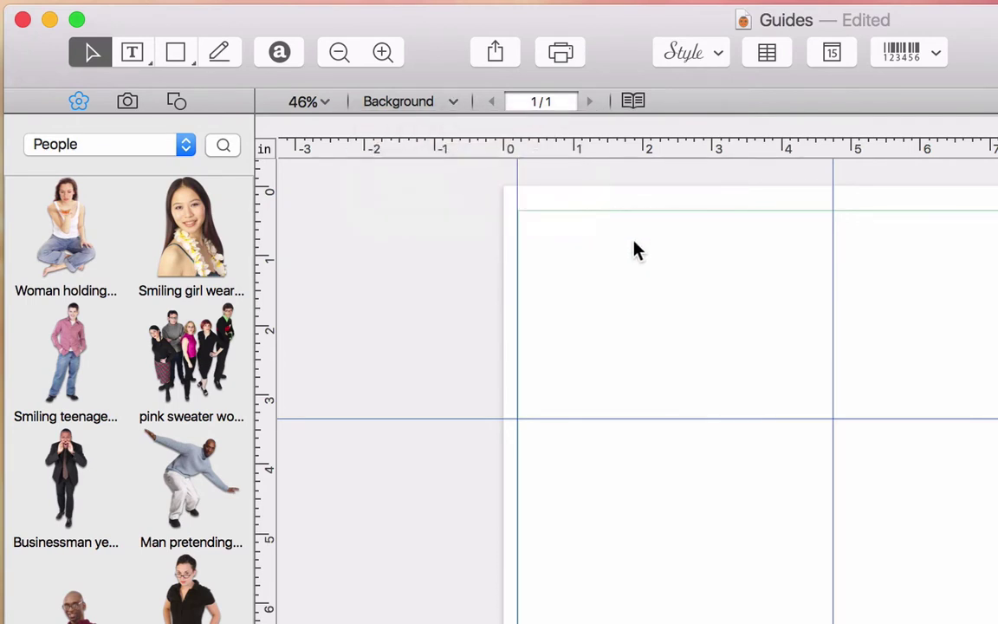
- Draw a rectangle across the top of the page and try a linear gradient fill
click(177, 54)
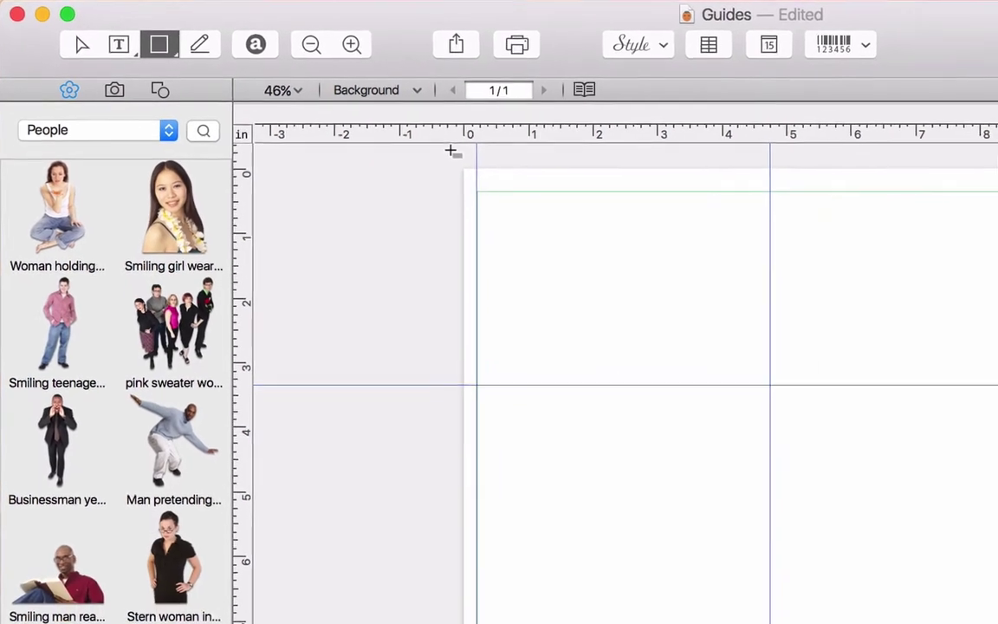
drag(463, 171, 983, 375)
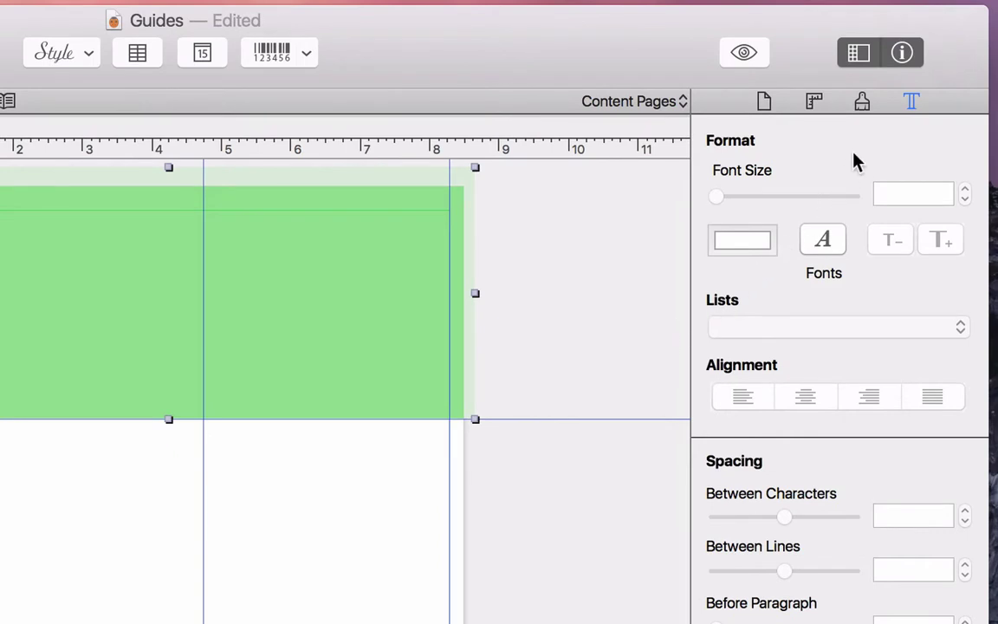
click(862, 102)
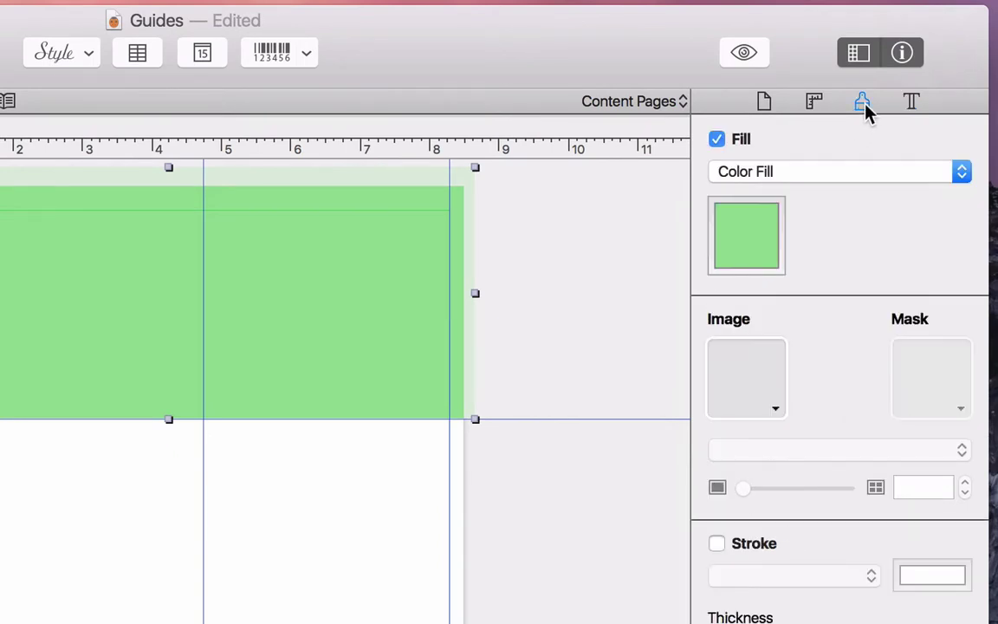
click(898, 174)
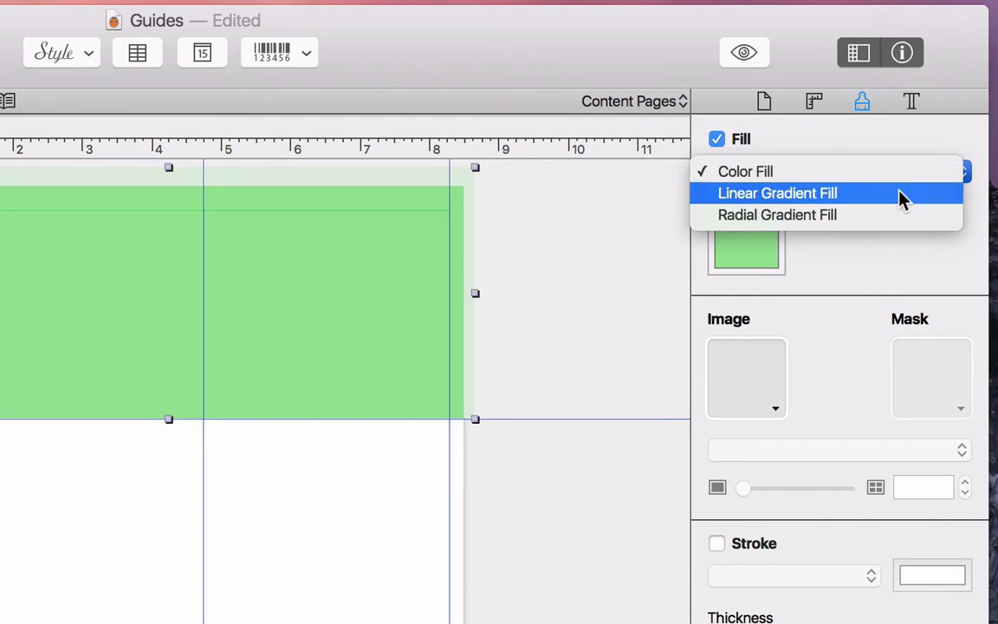
click(901, 195)
- Try a radial gradient, then give the rectangle a solid olive-yellow colour fill
click(898, 177)
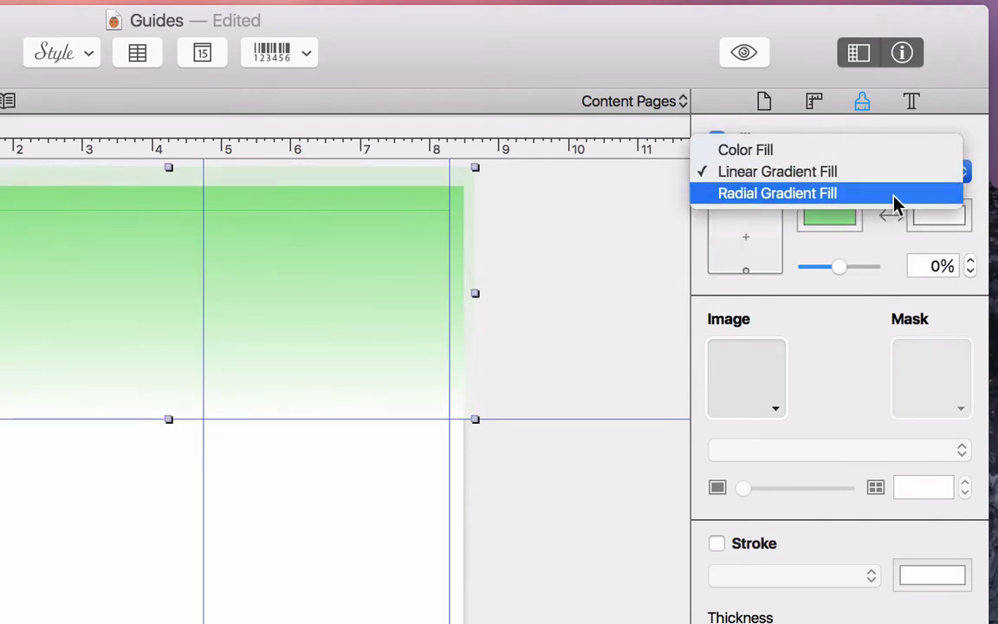
click(898, 200)
click(895, 180)
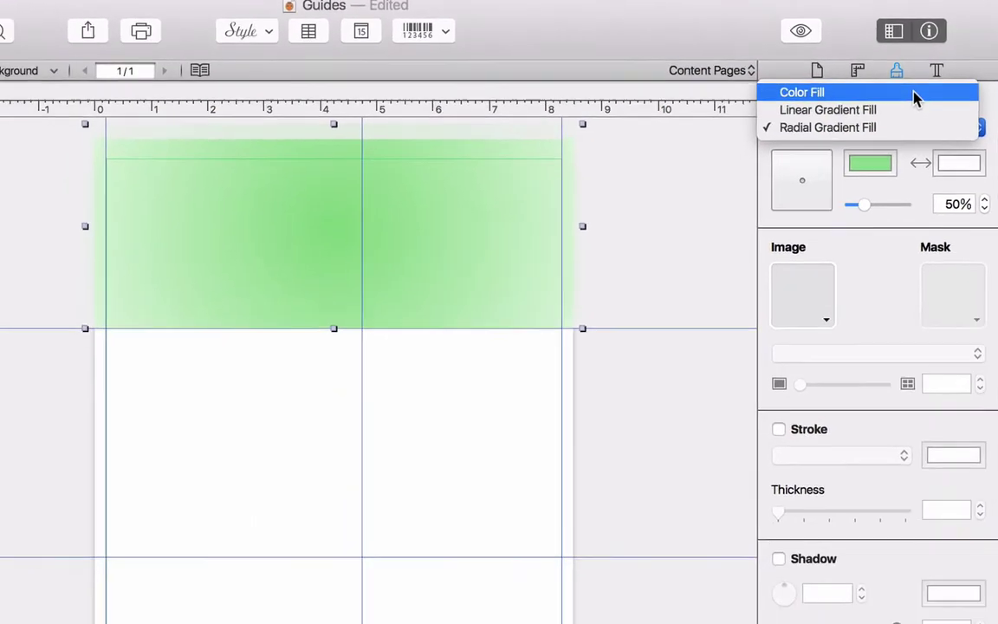
click(893, 128)
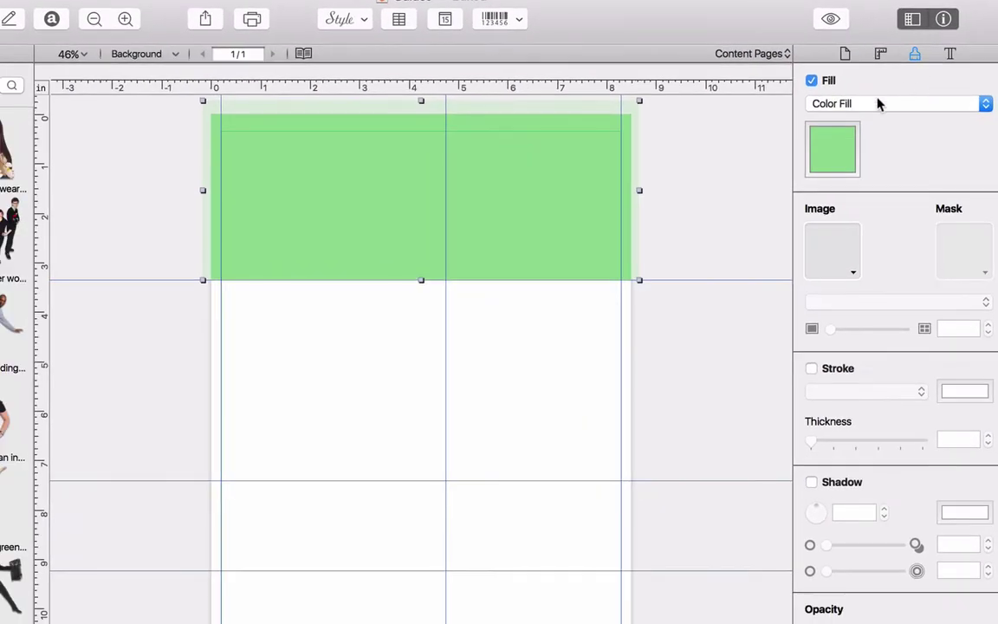
click(830, 149)
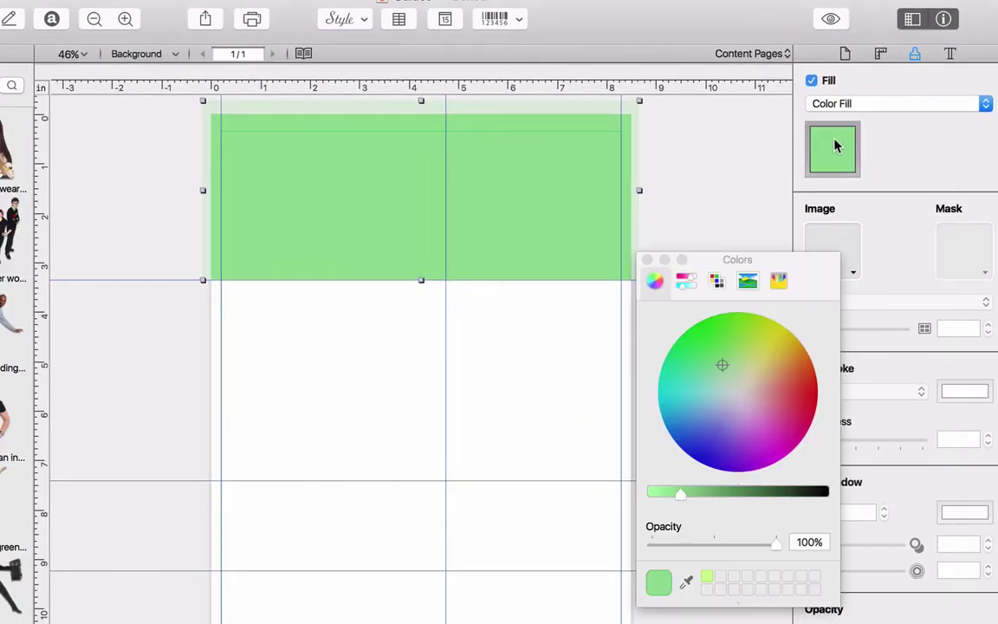
click(766, 365)
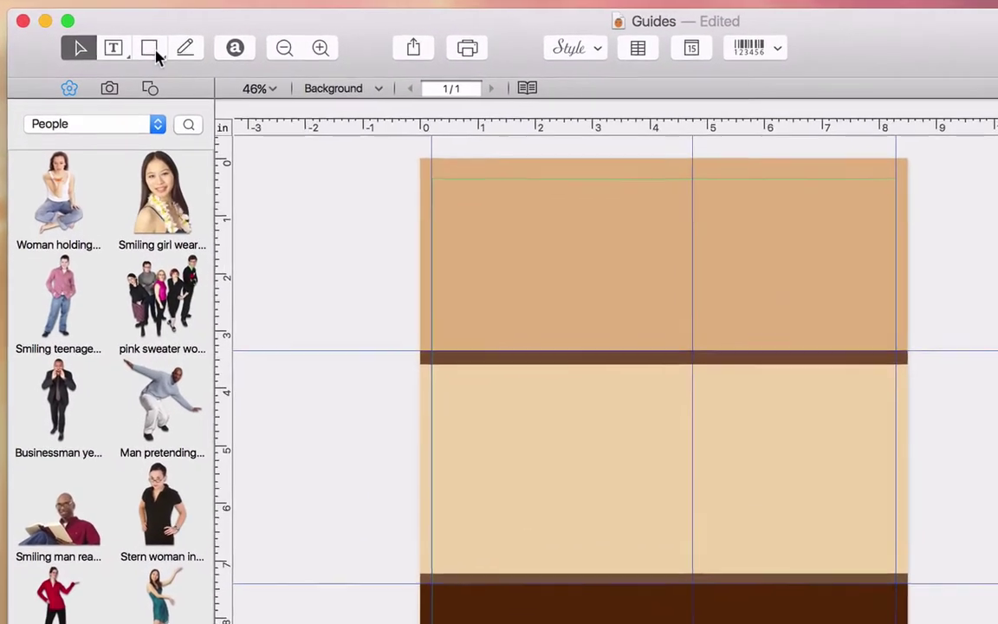
- Draw a spline curve with four anchor points looping around the top tan band
click(153, 50)
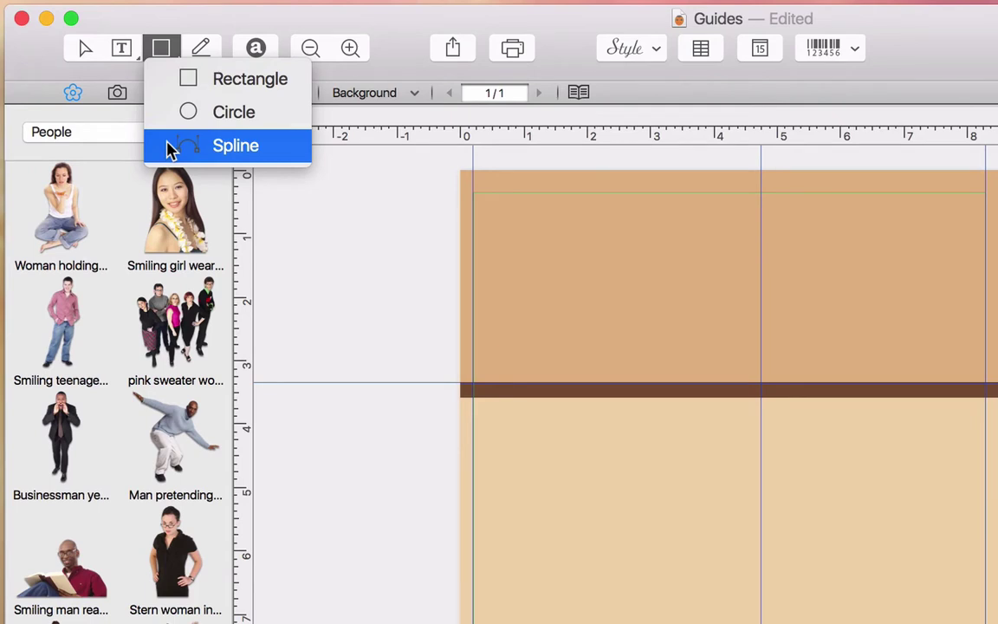
click(170, 150)
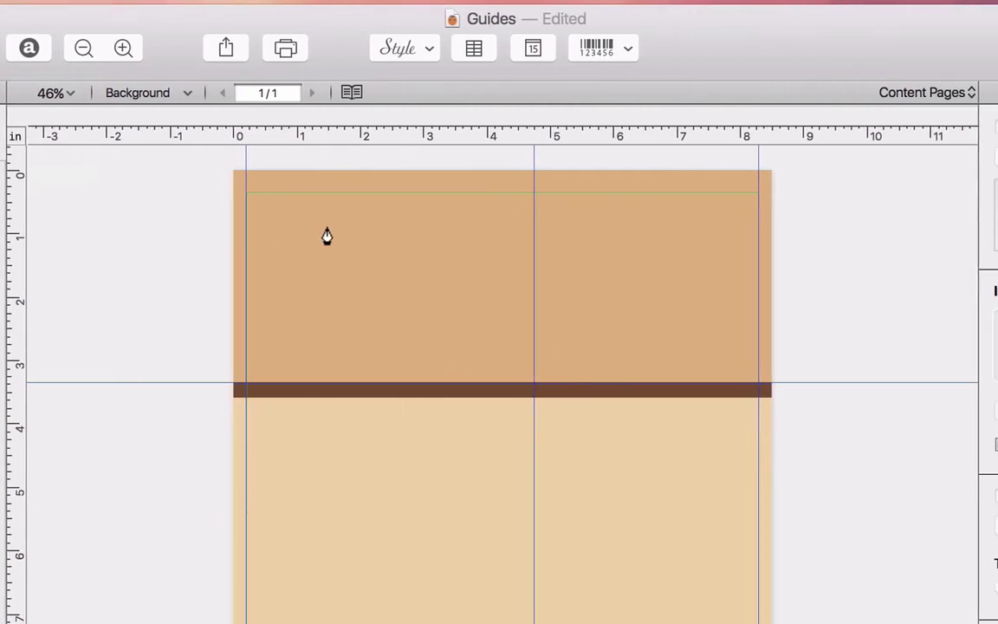
click(329, 231)
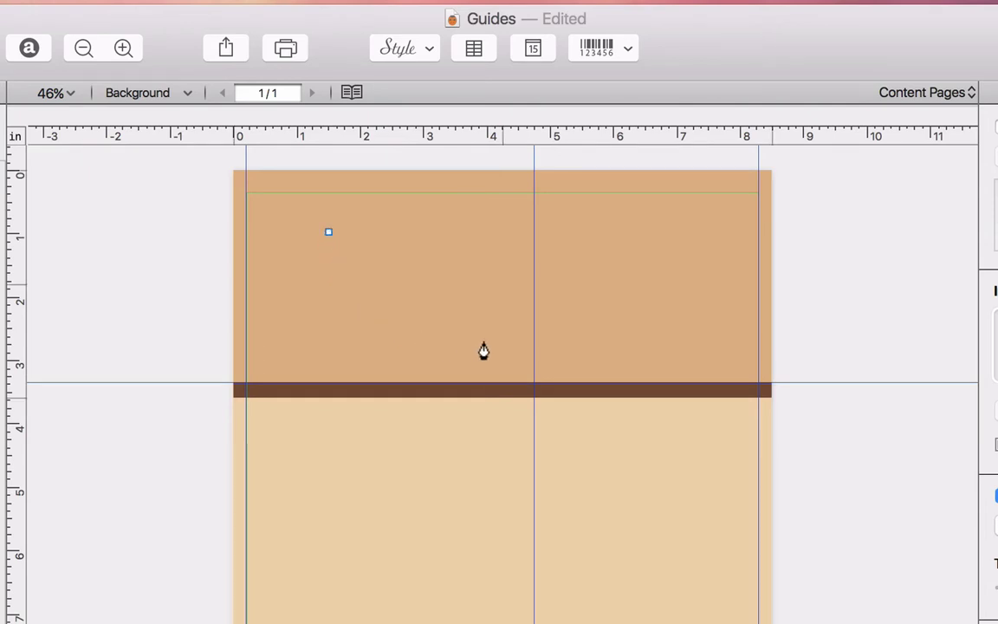
drag(484, 350, 628, 355)
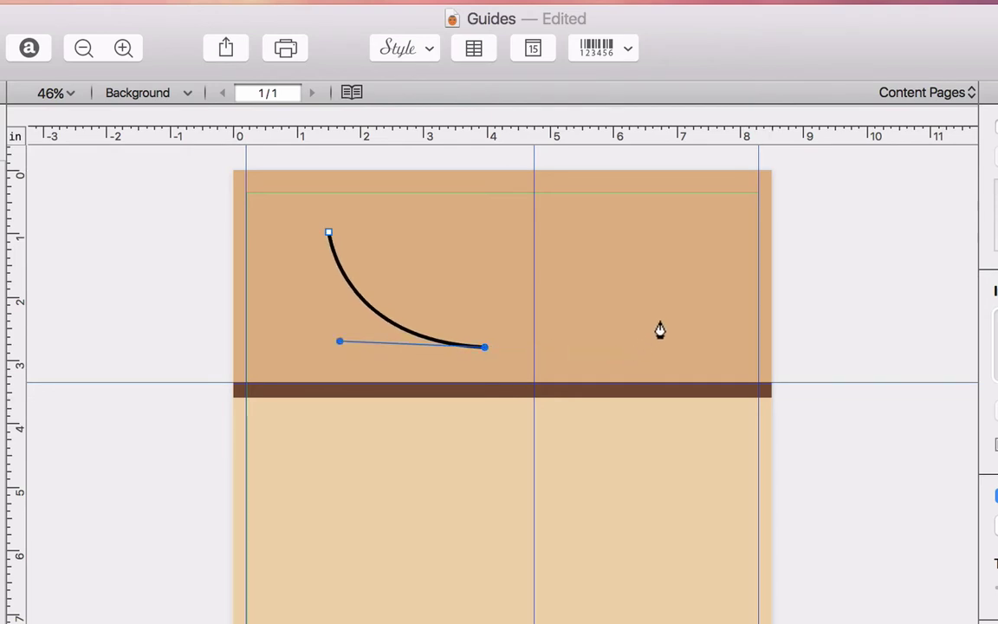
drag(684, 286, 675, 212)
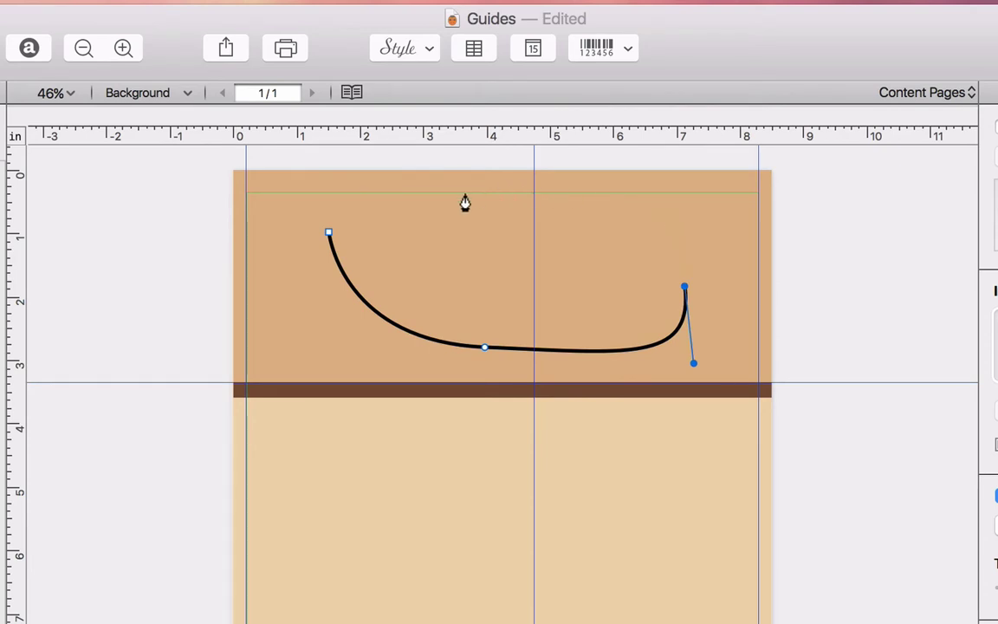
drag(466, 198, 478, 205)
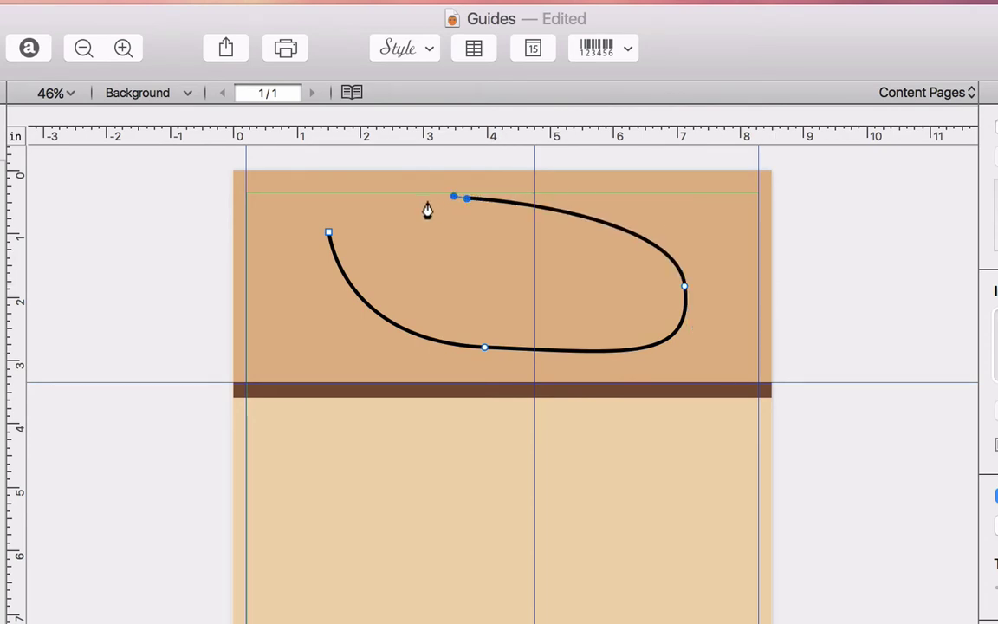
- Close the spline at its first point and reshape the curve along its bottom
click(330, 234)
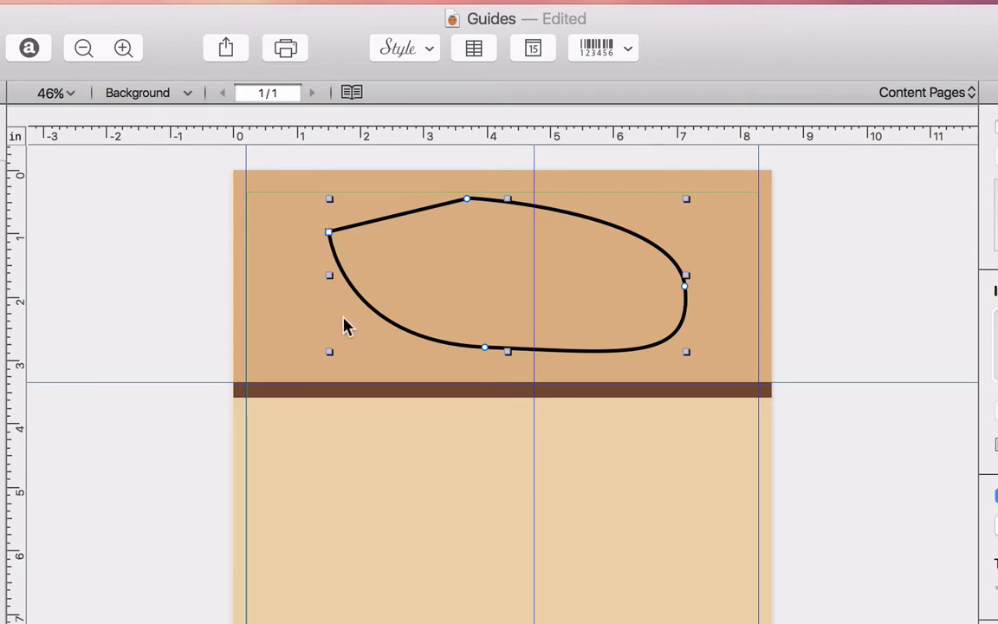
click(485, 348)
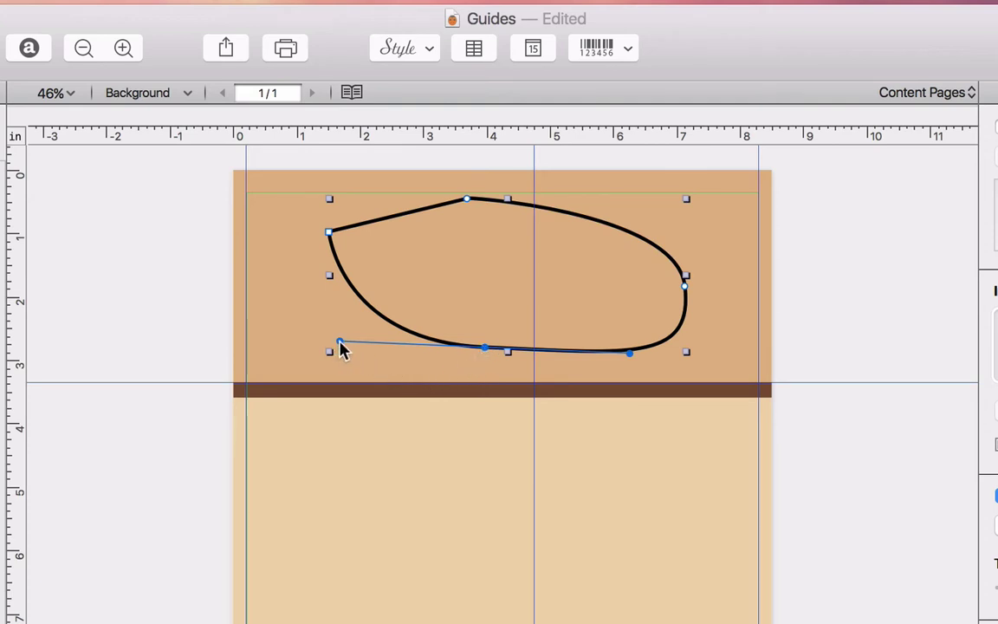
drag(339, 344, 395, 439)
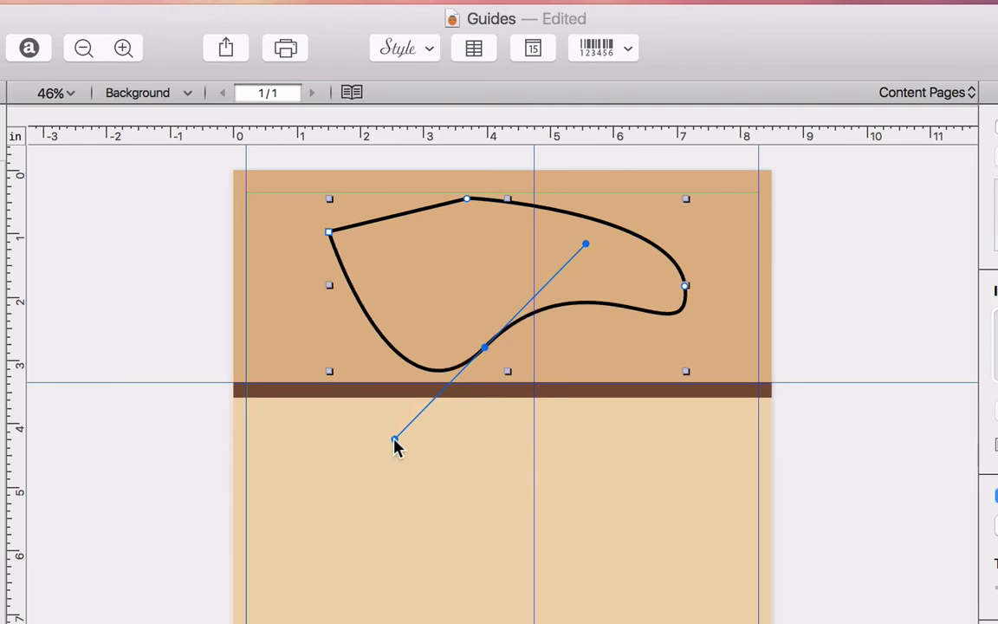
- Toggle the bottom point between corner and smooth, then draw a freehand pencil line across the shape
double_click(485, 347)
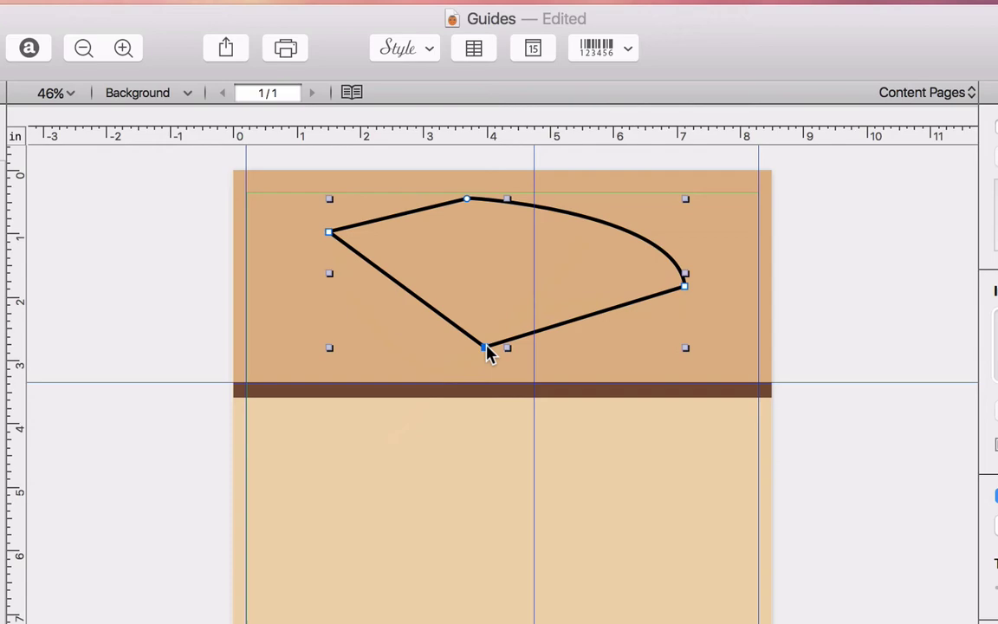
double_click(485, 348)
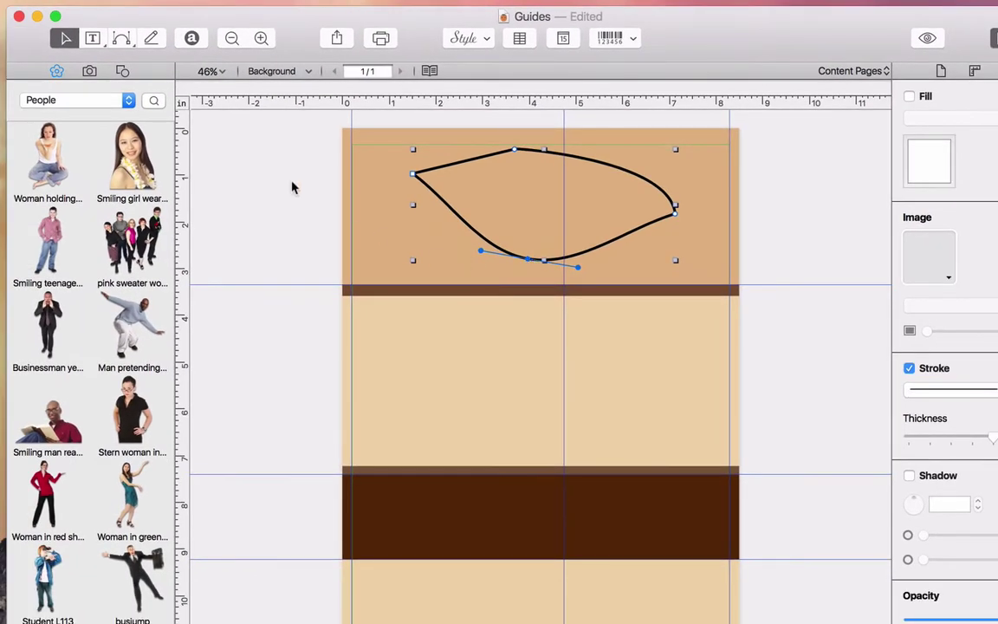
click(152, 40)
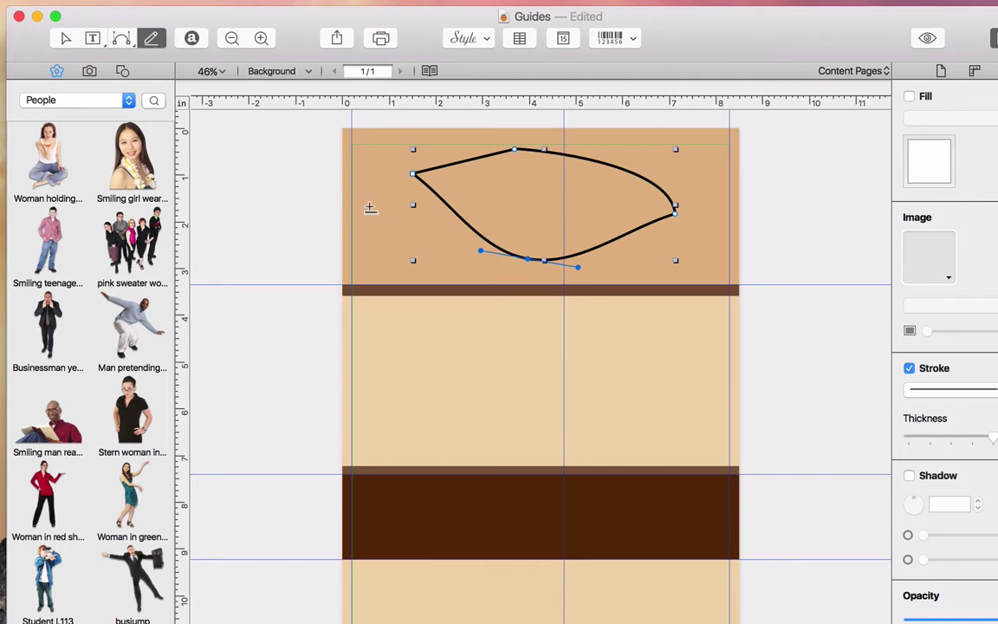
mouse_move(460, 189)
mouse_down()
mouse_move(584, 220)
mouse_move(640, 207)
mouse_up()
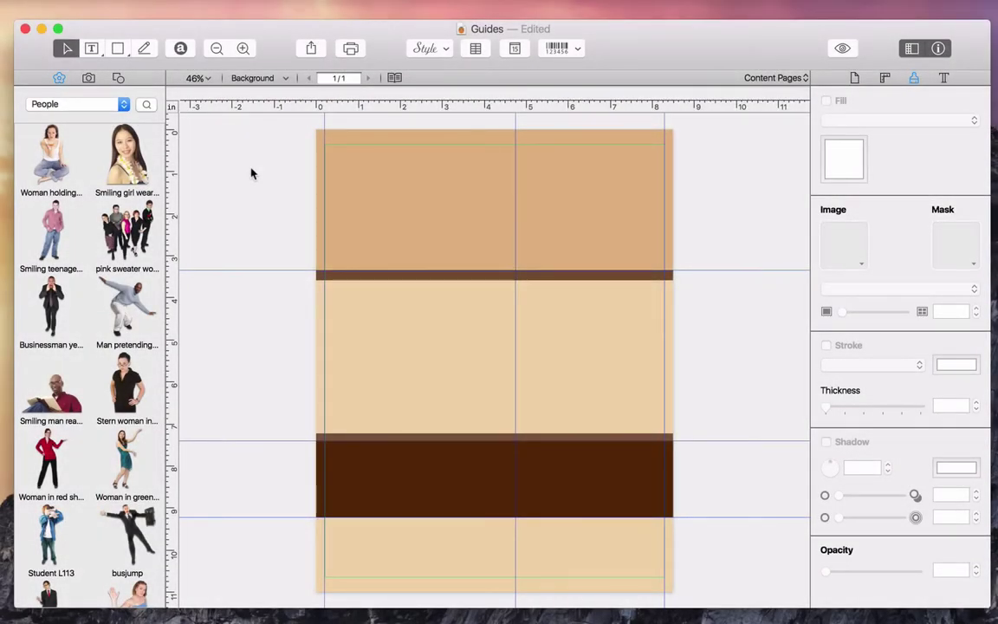
- Browse the Nature, Pets and Sports & Fitness clip art, then switch to the Photos library
click(123, 103)
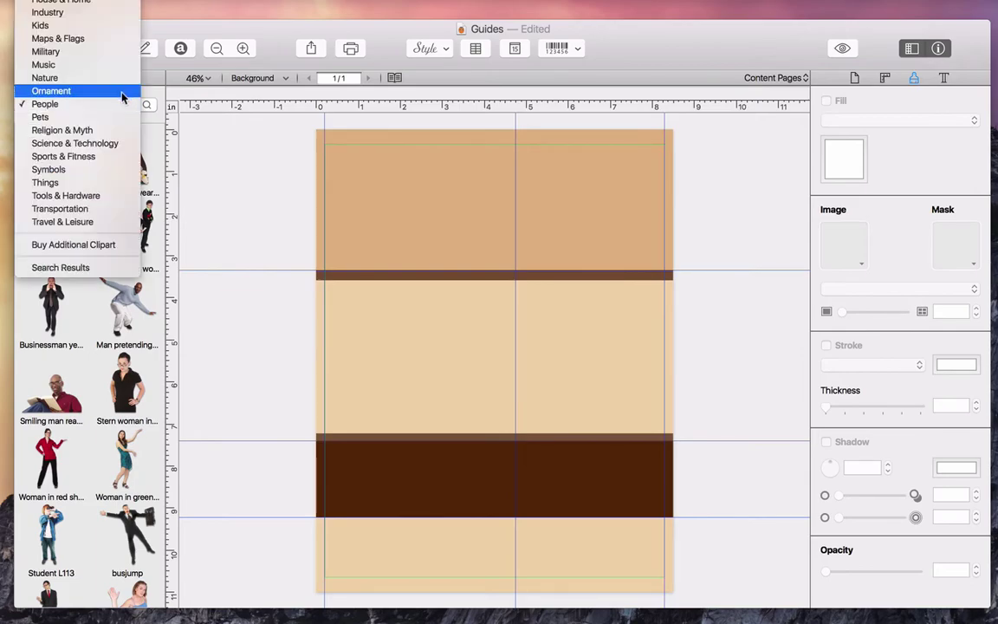
click(111, 77)
click(124, 106)
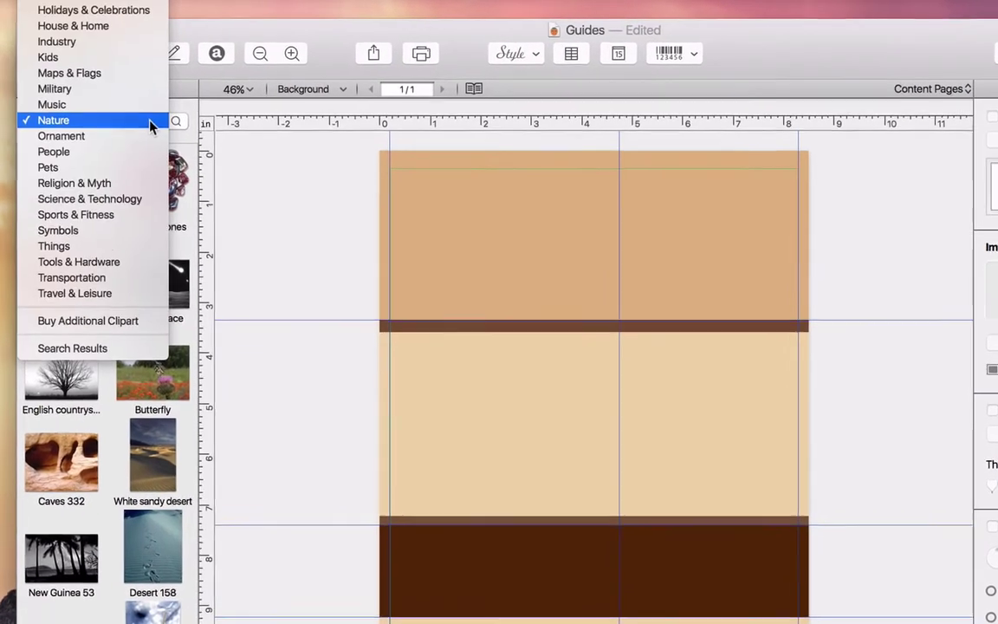
click(126, 168)
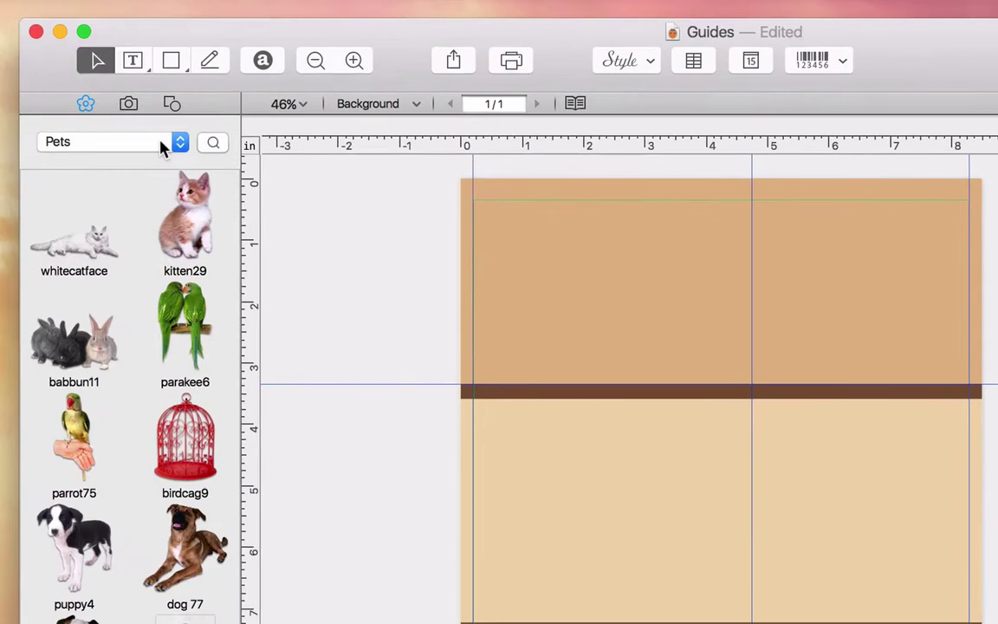
click(160, 145)
click(144, 198)
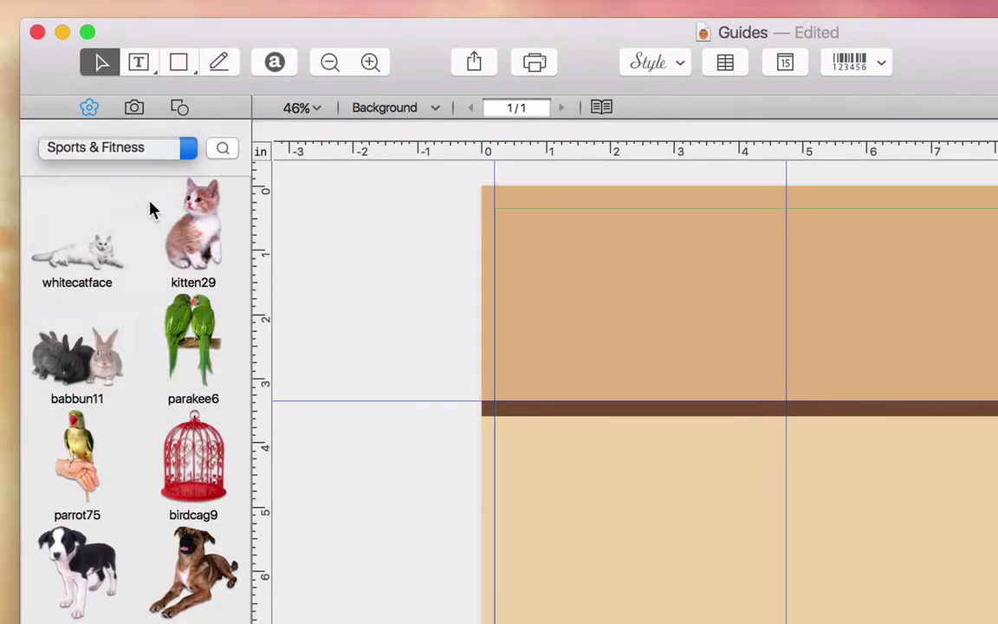
click(134, 111)
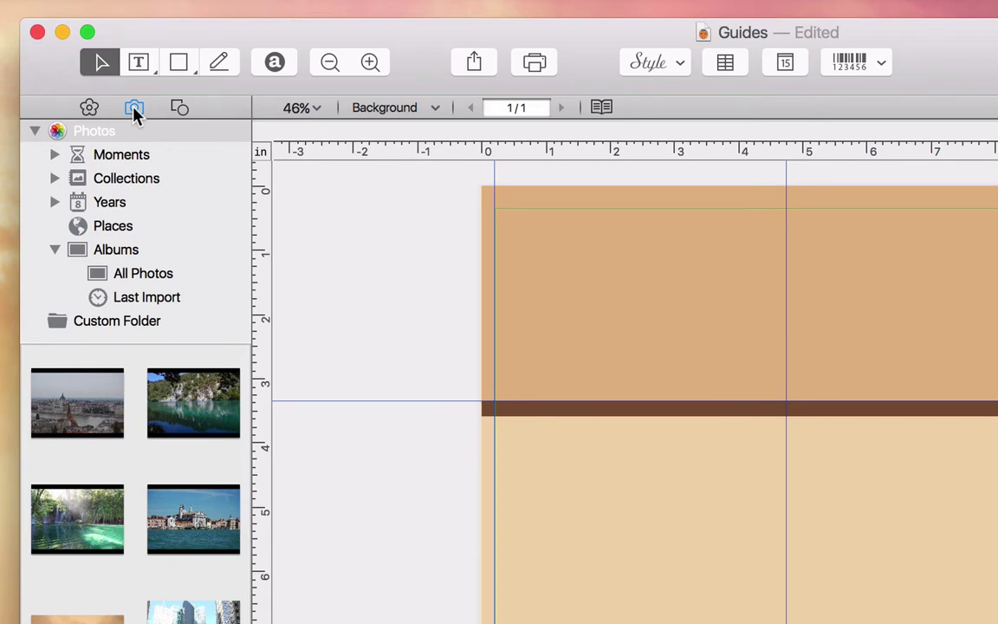
click(180, 108)
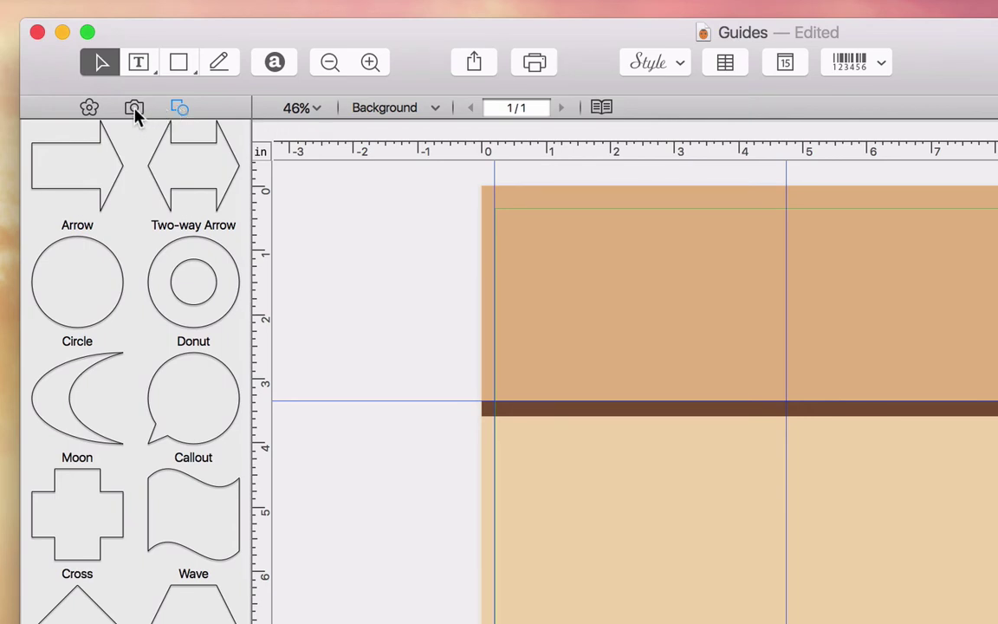
click(135, 109)
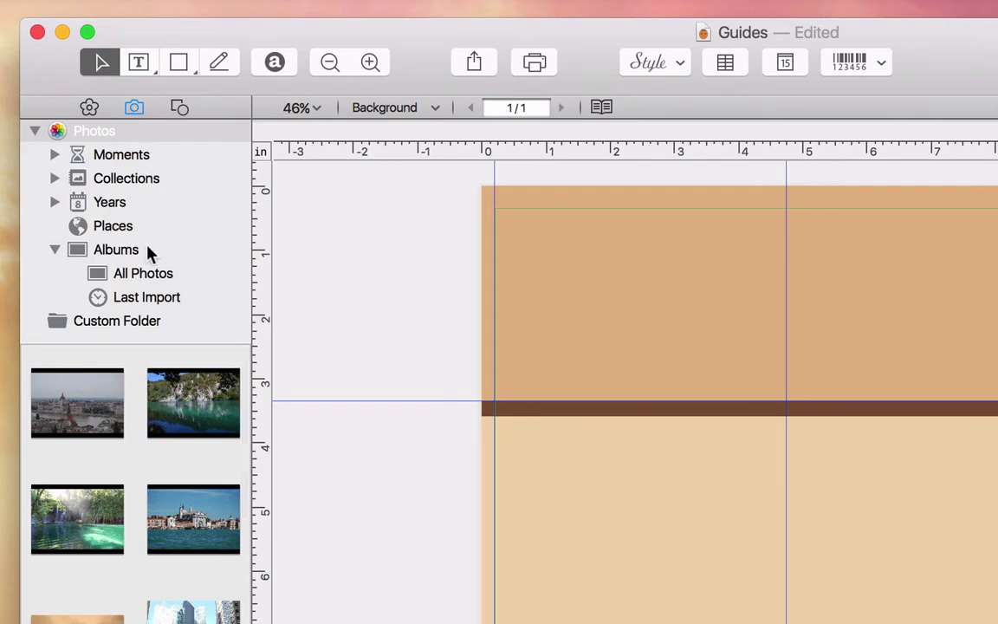
- Show All Photos and drag the pasta photo onto the page
click(140, 274)
scroll(122, 515, down, 10)
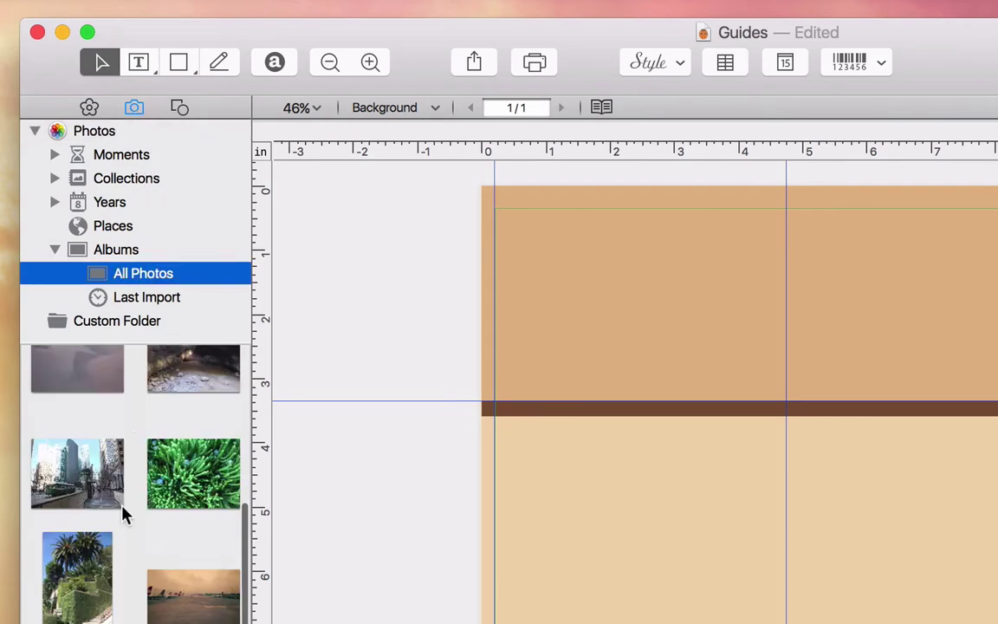
scroll(132, 574, down, 5)
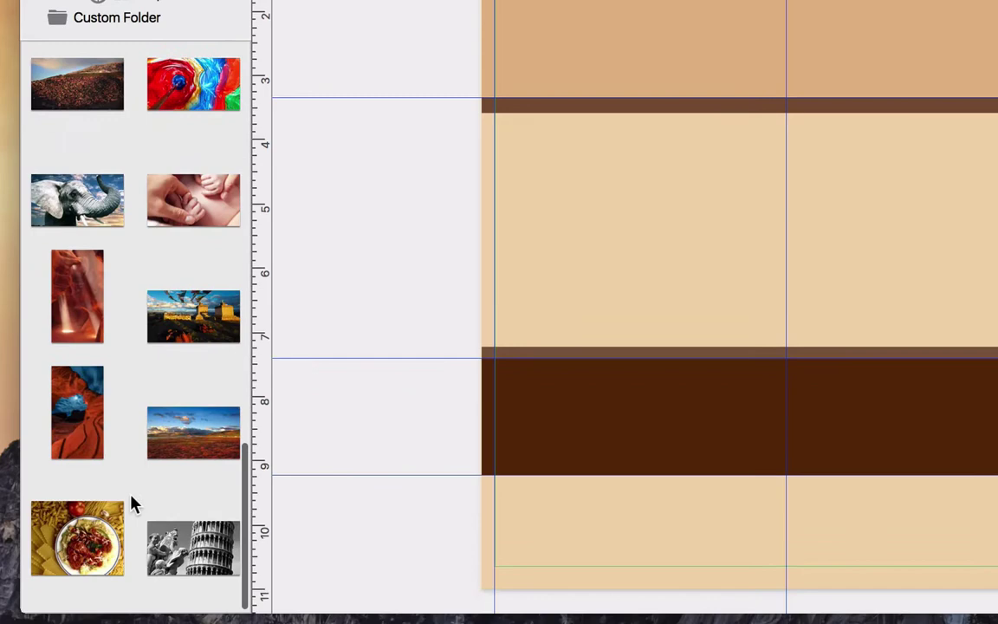
drag(82, 568, 673, 196)
- Nudge and shrink the pasta photo, align its top with the guide and tilt it slightly
drag(567, 266, 554, 267)
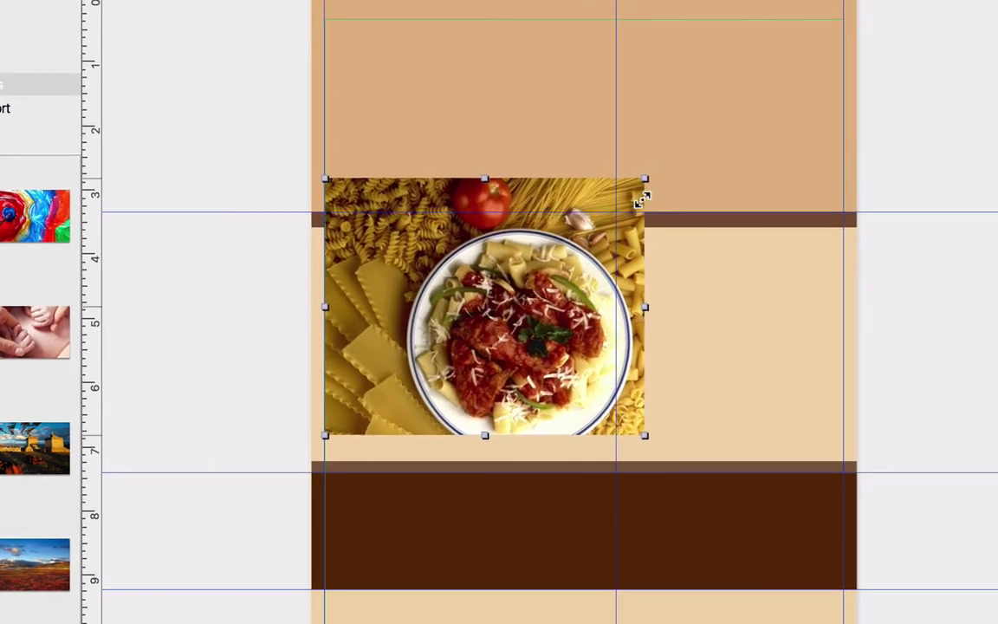
drag(642, 198, 613, 222)
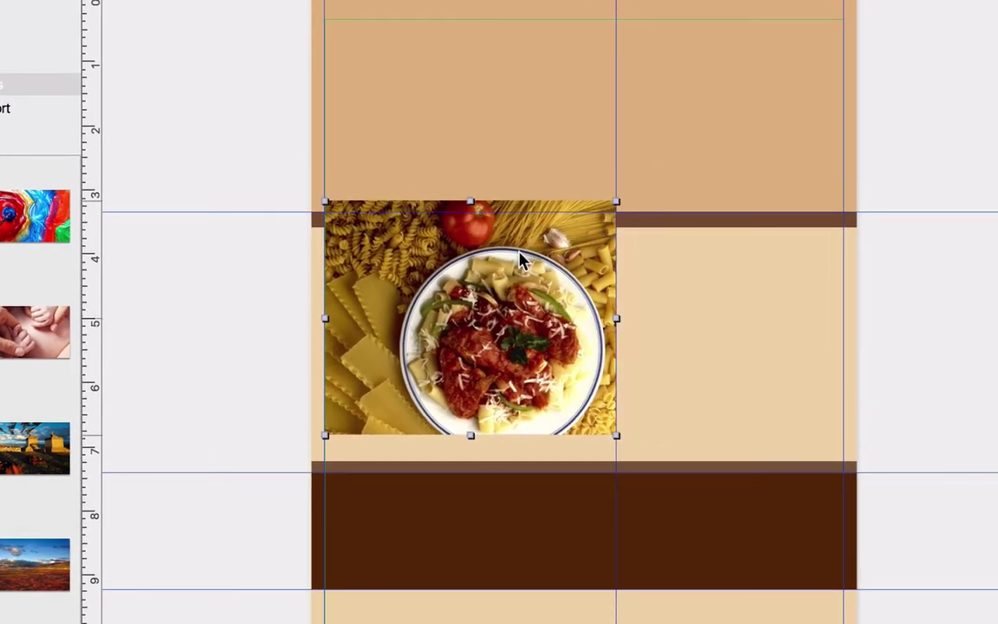
drag(519, 258, 519, 269)
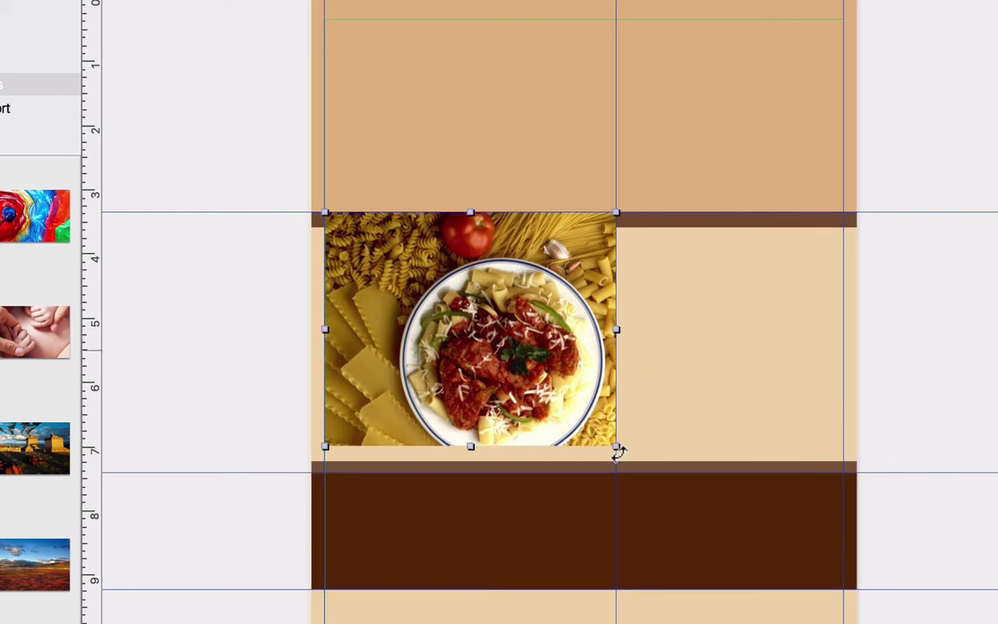
mouse_move(617, 452)
mouse_down()
mouse_move(656, 417)
mouse_move(668, 386)
mouse_move(596, 470)
mouse_move(619, 450)
mouse_up()
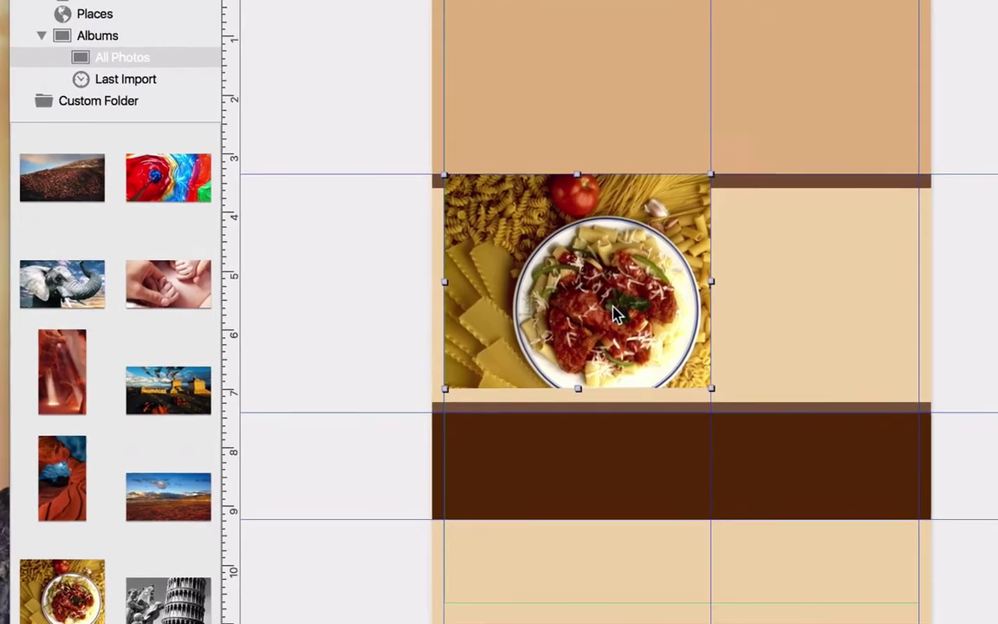
- Preview Color Controls, Exposure Adjust, White Point, Color Invert and Transparent effects on the pasta photo
double_click(511, 364)
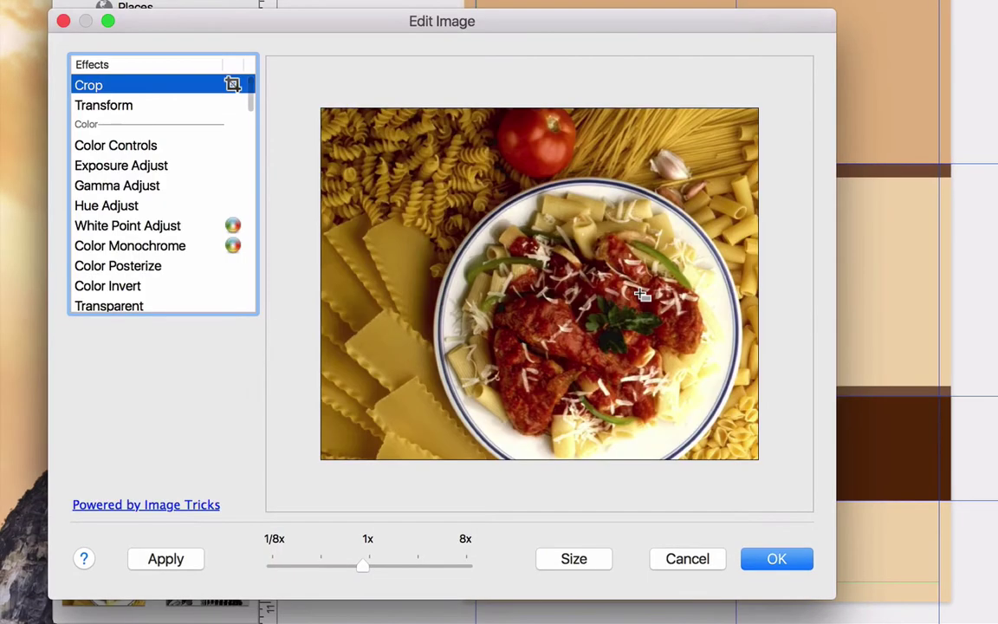
click(235, 147)
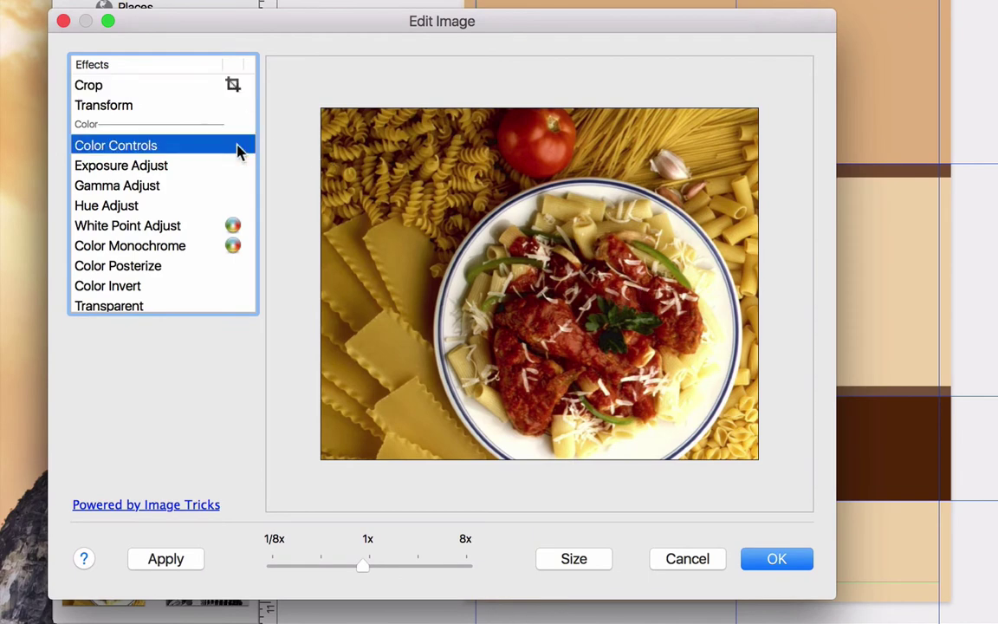
click(174, 171)
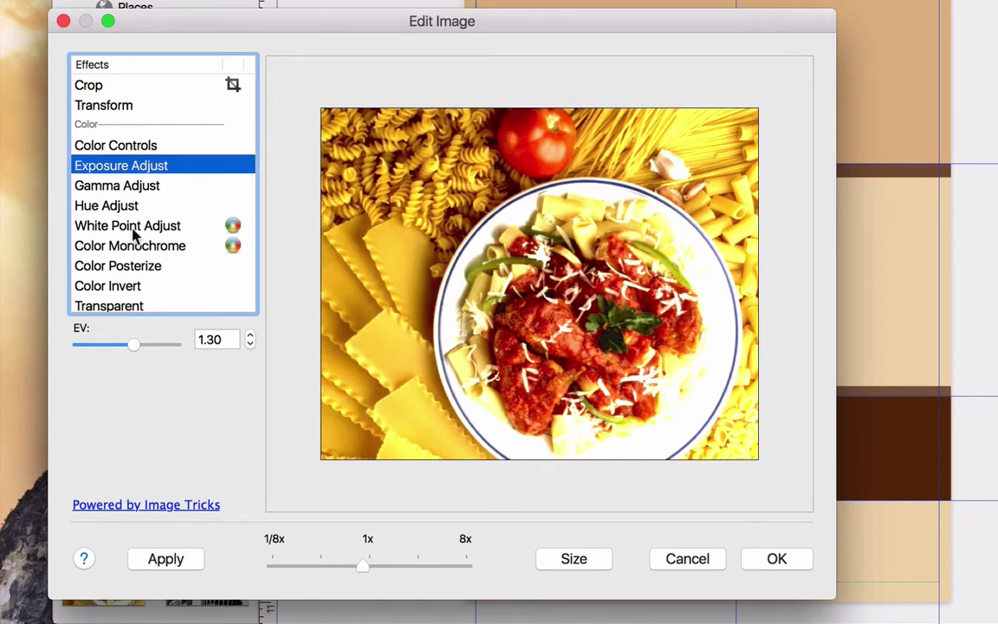
click(128, 227)
click(113, 287)
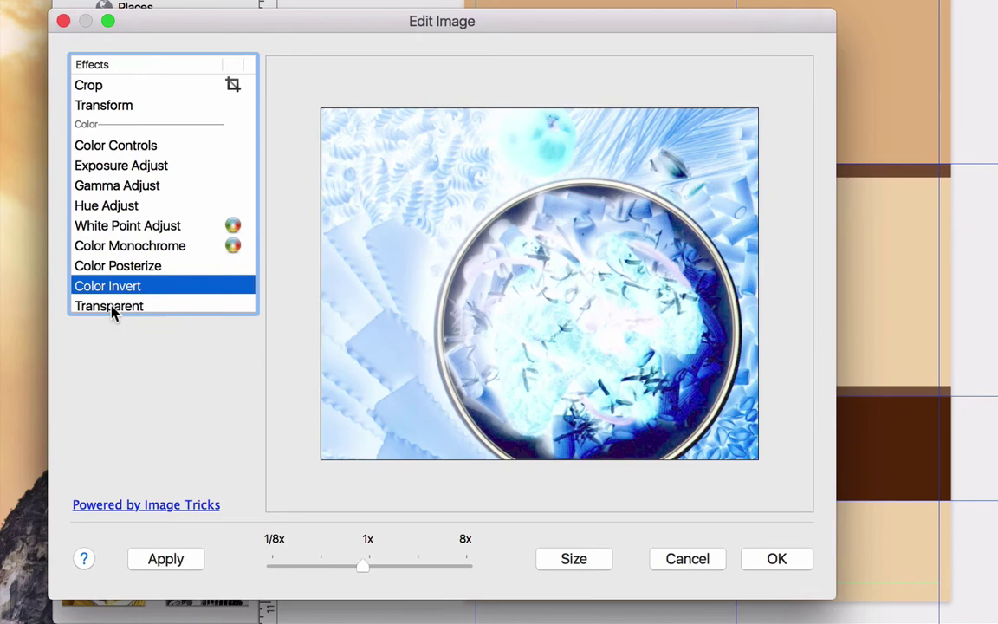
click(111, 307)
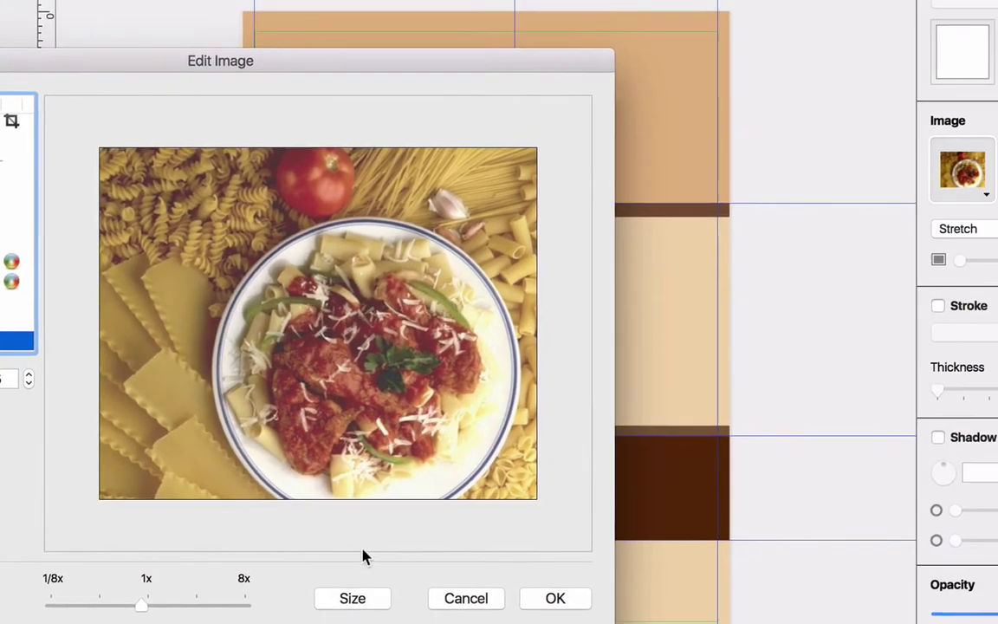
- Cancel Edit Image, then try a soft round mask and a left-to-right fade mask on the pasta photo
click(466, 598)
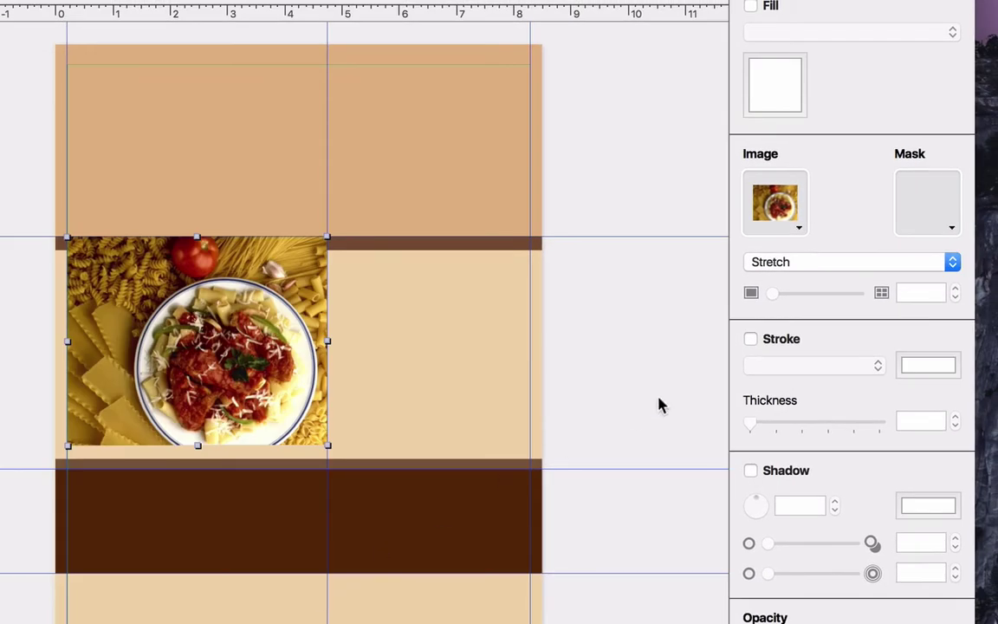
click(924, 224)
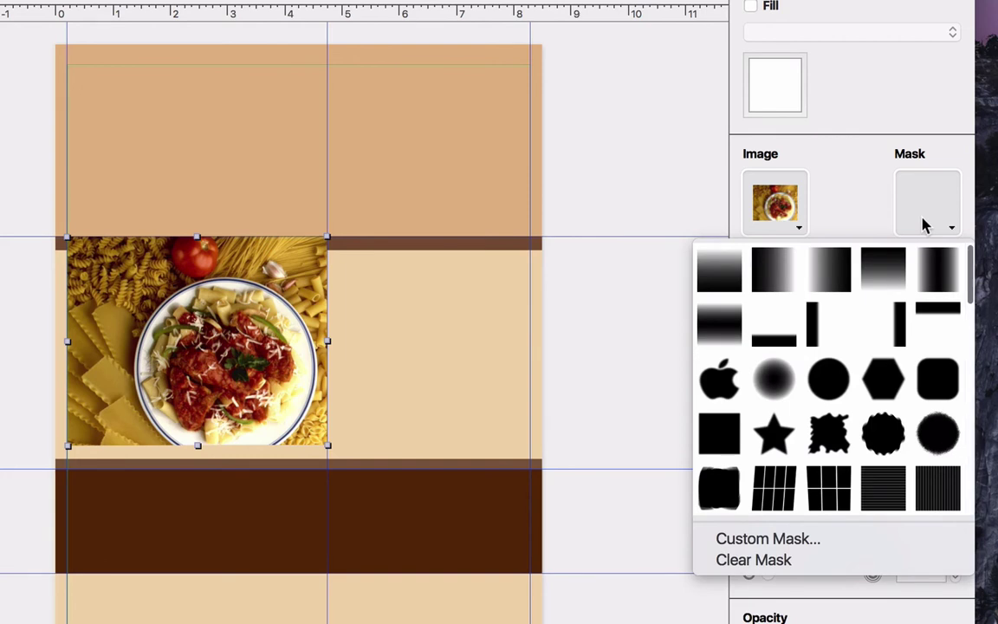
click(774, 380)
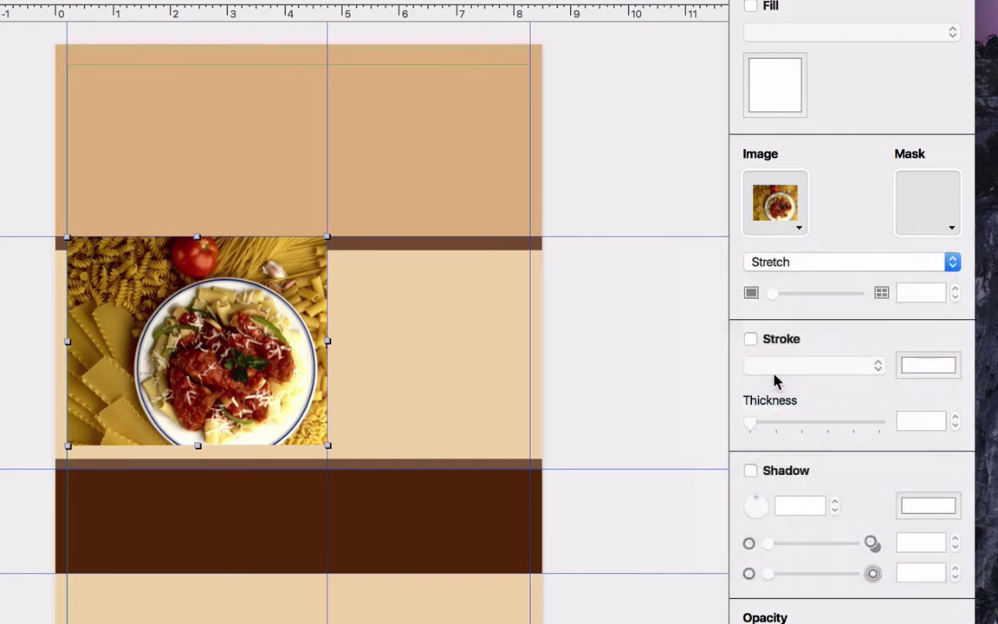
click(926, 212)
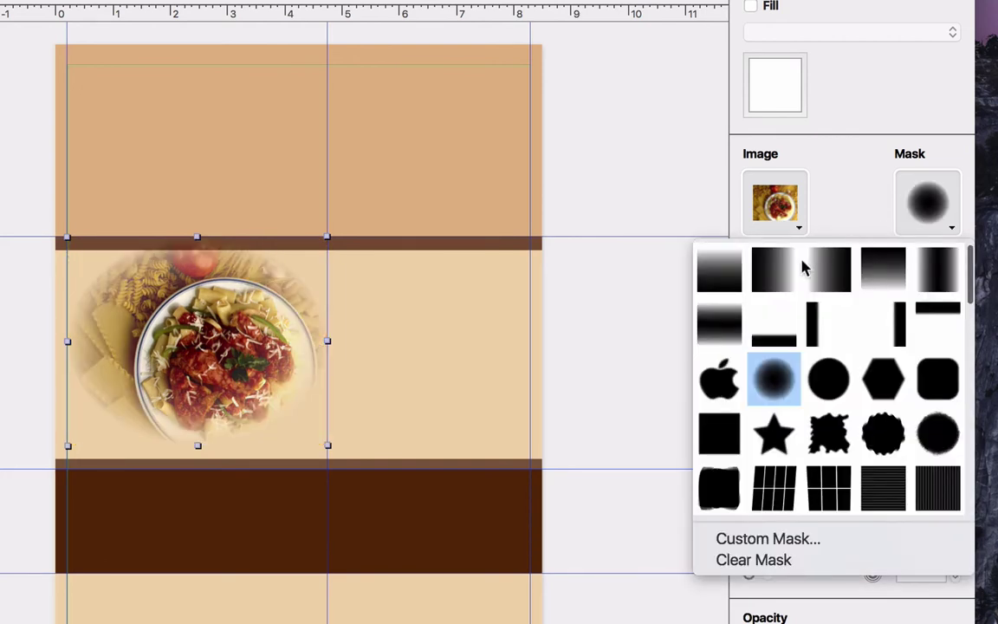
click(780, 269)
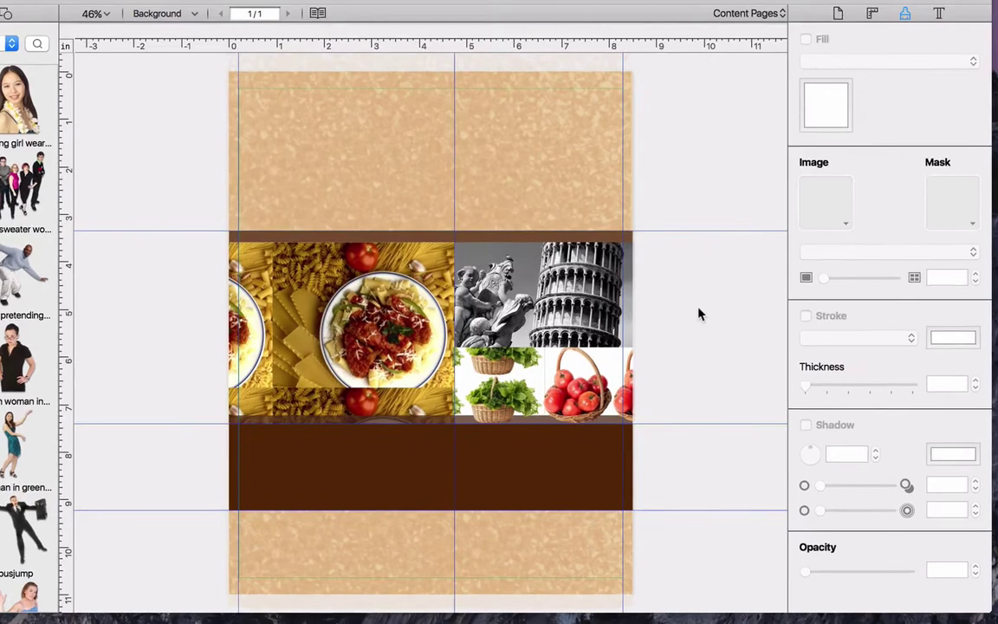
- Select the Leaning Tower of Pisa photo on the page
click(600, 306)
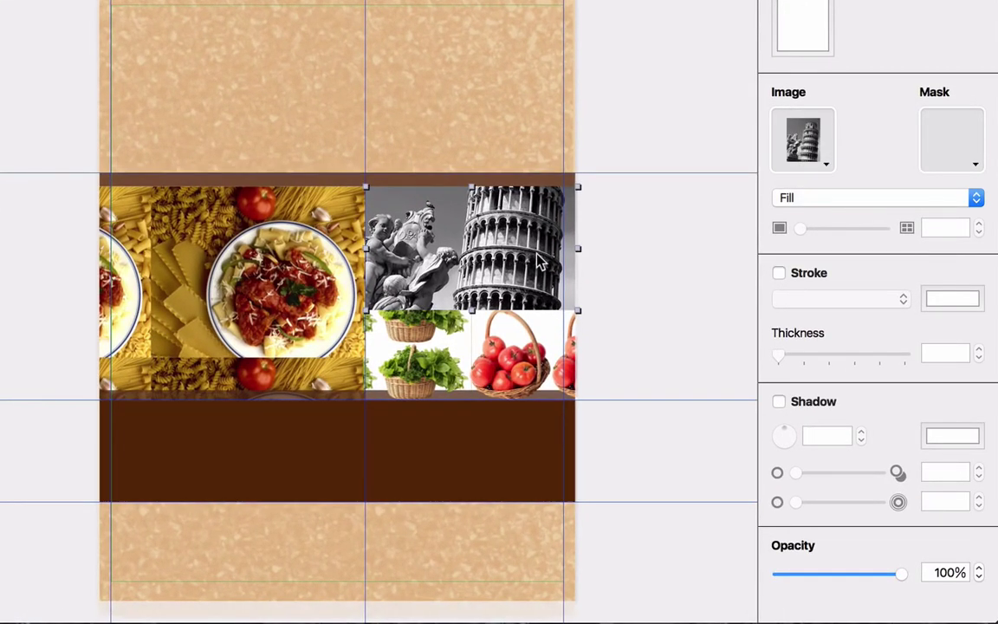
- Turn on the Pisa photo's stroke, trying dashed before solid, coloured white at 8 pt thickness
click(778, 273)
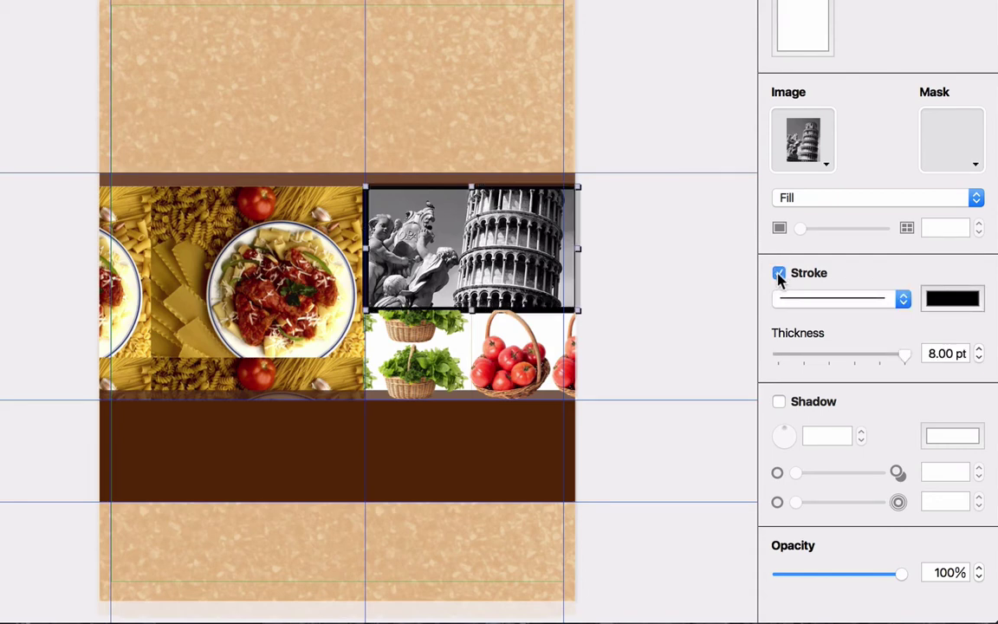
click(903, 298)
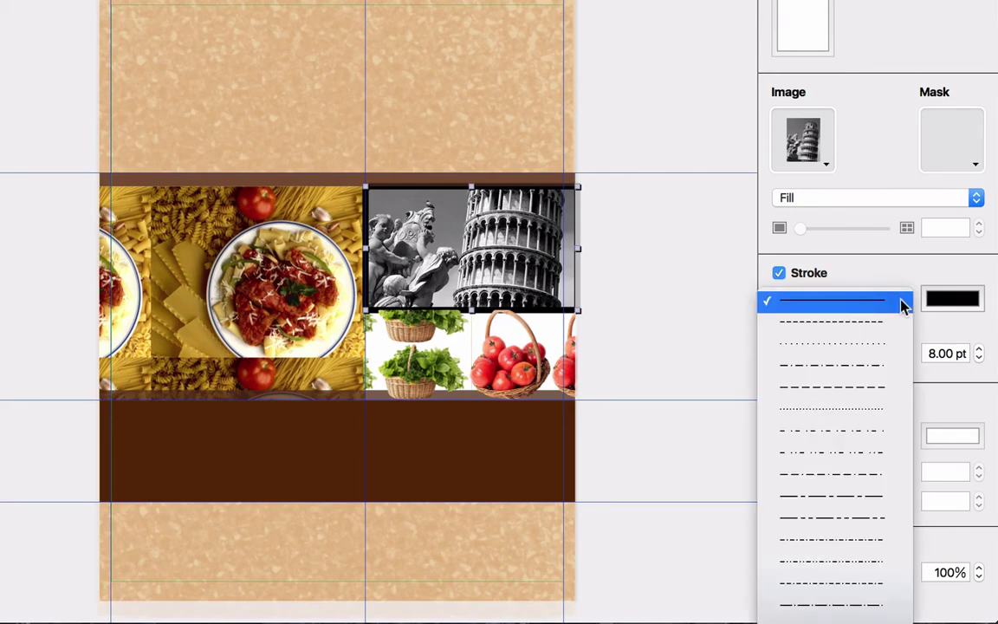
click(900, 322)
click(902, 297)
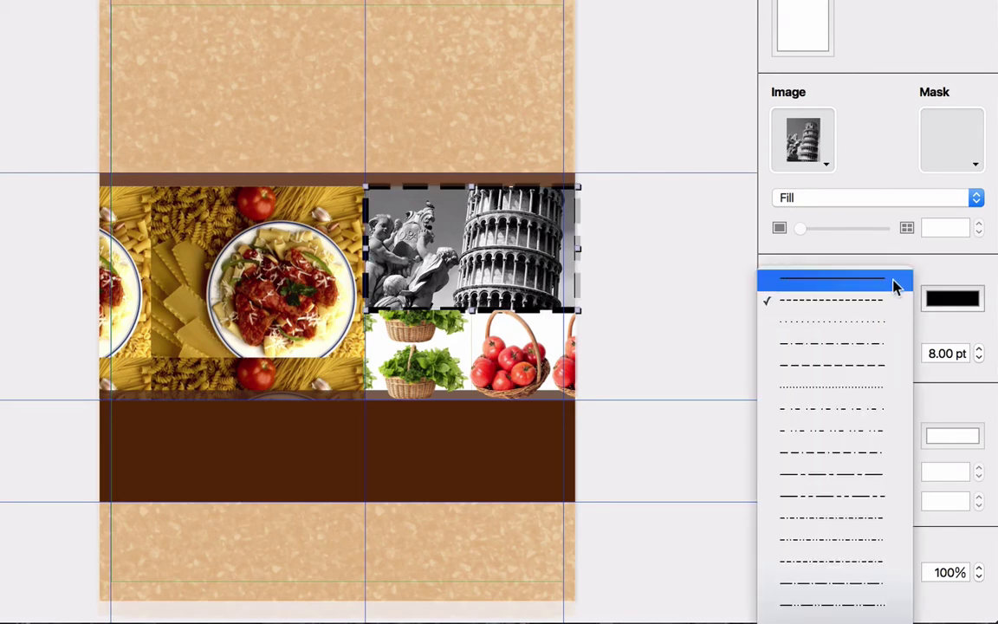
click(896, 282)
click(951, 302)
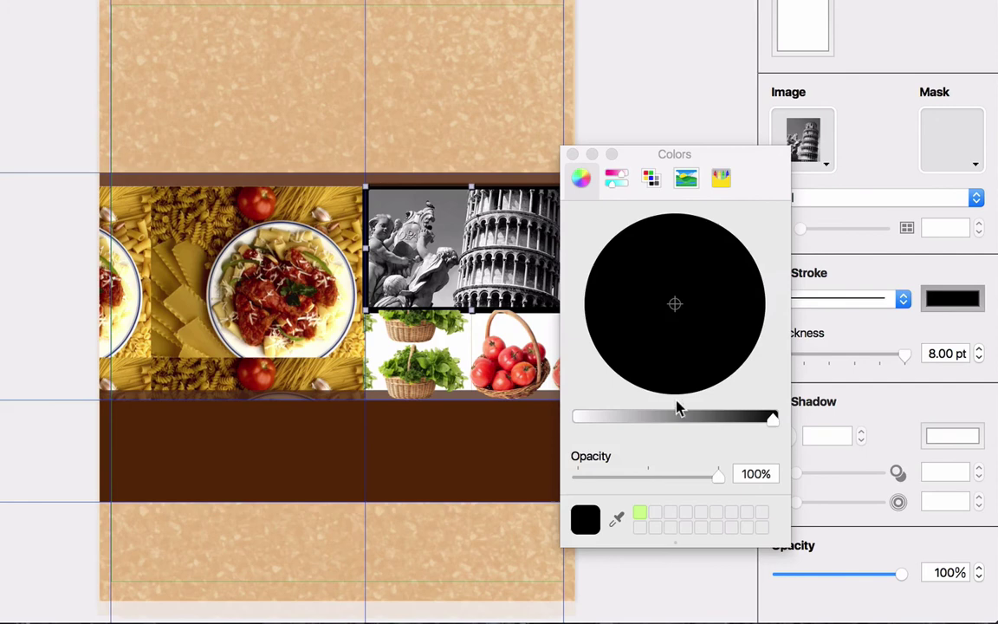
drag(679, 412, 571, 426)
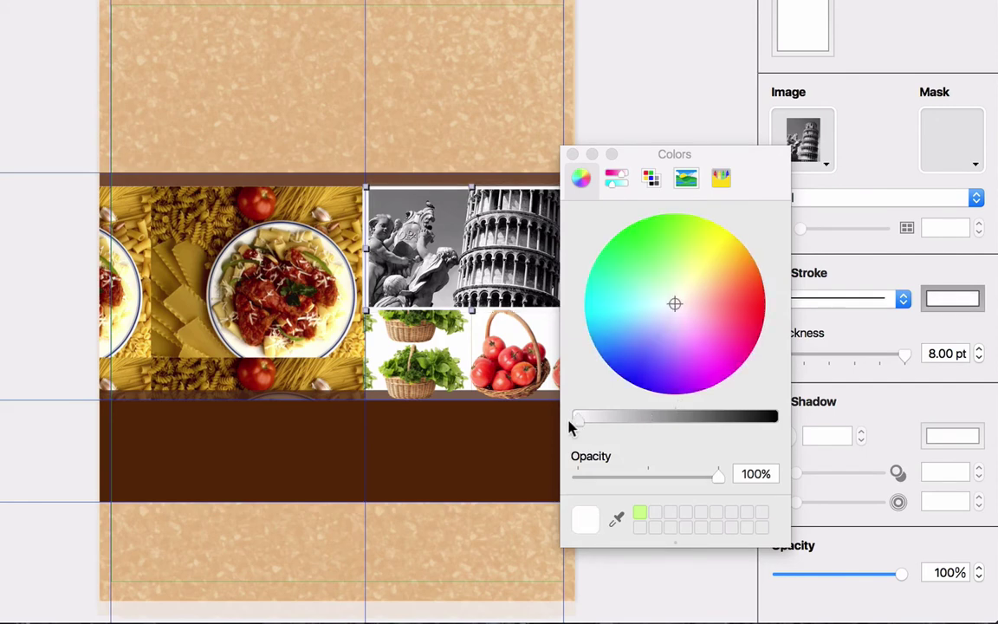
click(572, 154)
mouse_move(906, 358)
mouse_down()
mouse_move(842, 361)
mouse_move(909, 356)
mouse_up()
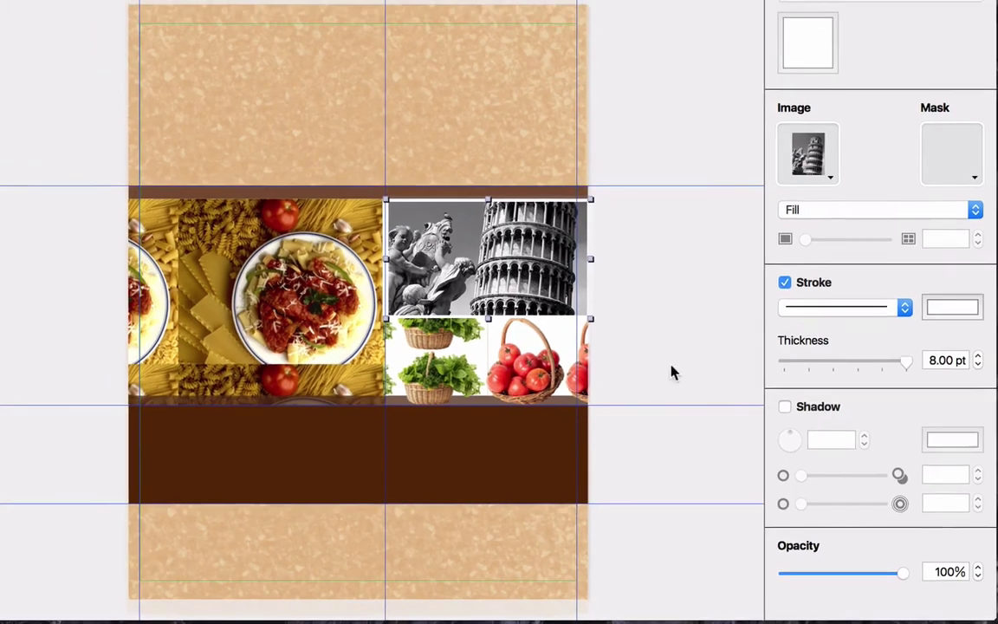
- Deselect the Pisa photo and switch to Preview mode to hide the guide lines
click(664, 372)
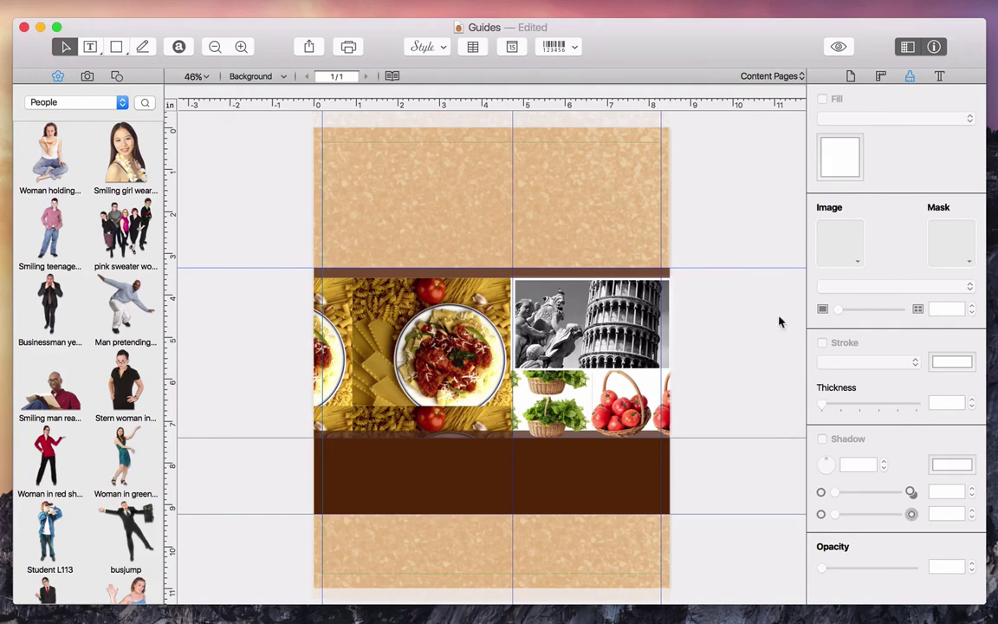
click(839, 47)
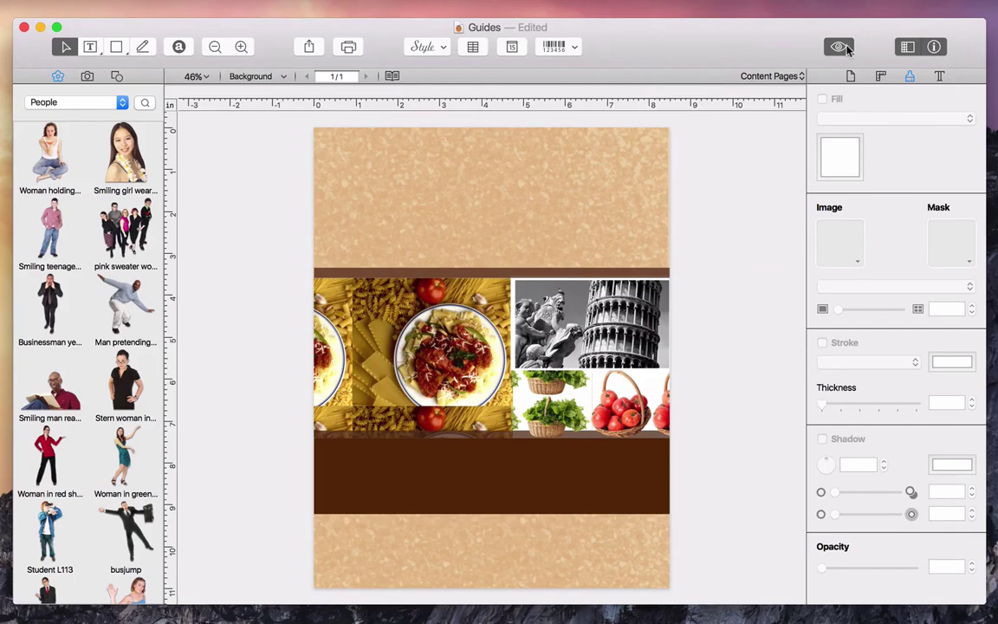